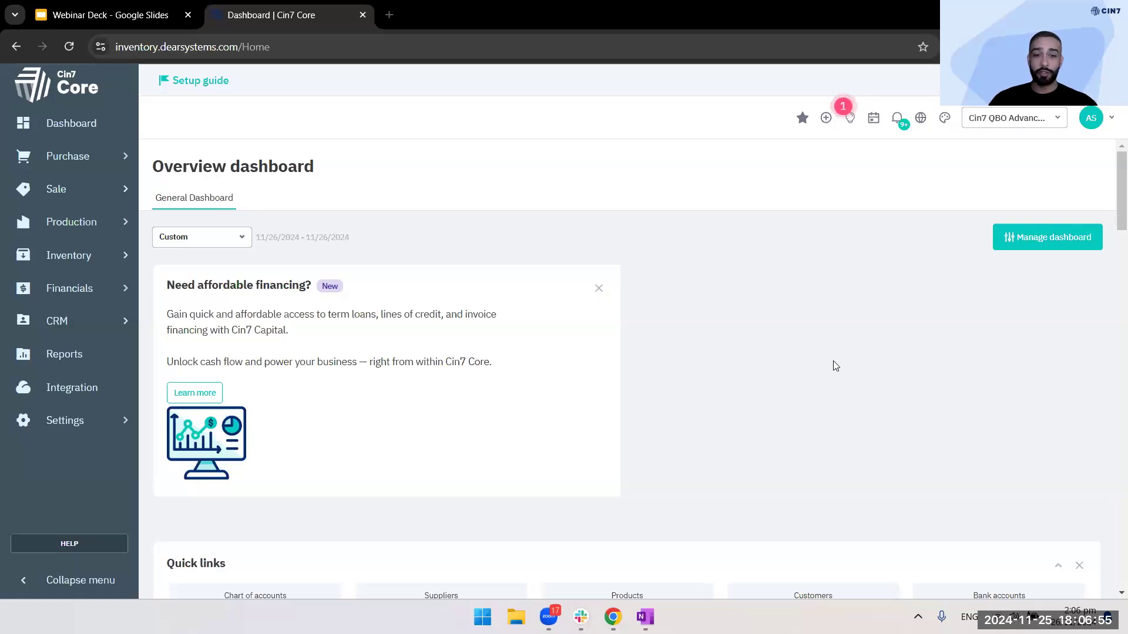
# Look through the overview dashboard's widgets, including sales, bills and orders, product overview, purchases and reorder
pyautogui.scroll(-3, 825, 380)
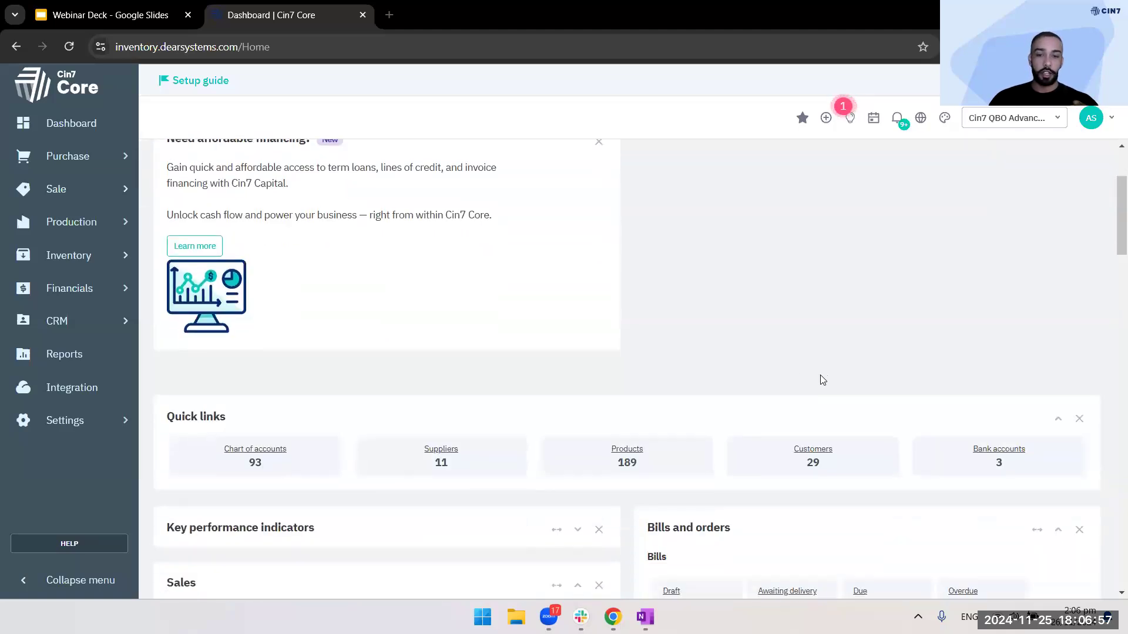
pyautogui.scroll(-8, 823, 380)
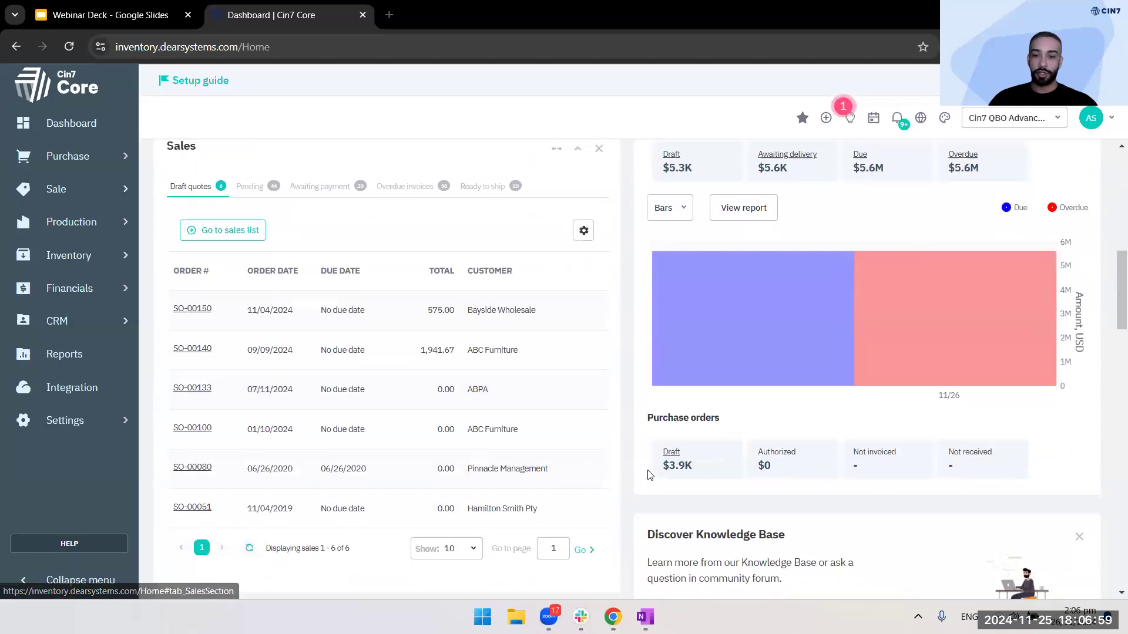
pyautogui.scroll(-8, 650, 475)
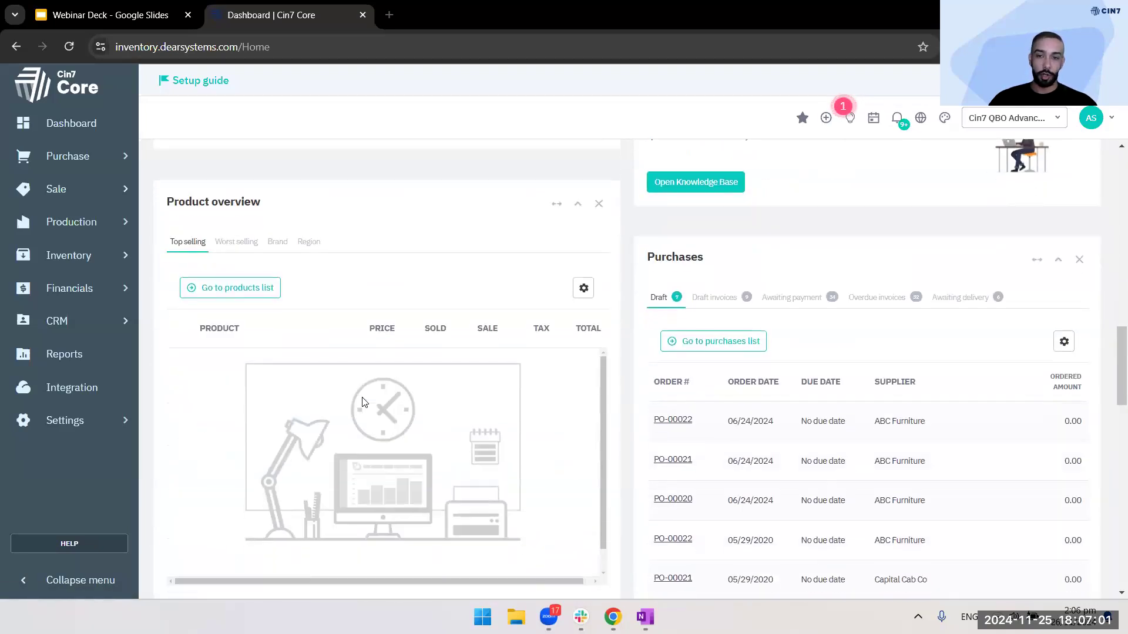
pyautogui.scroll(-6, 681, 529)
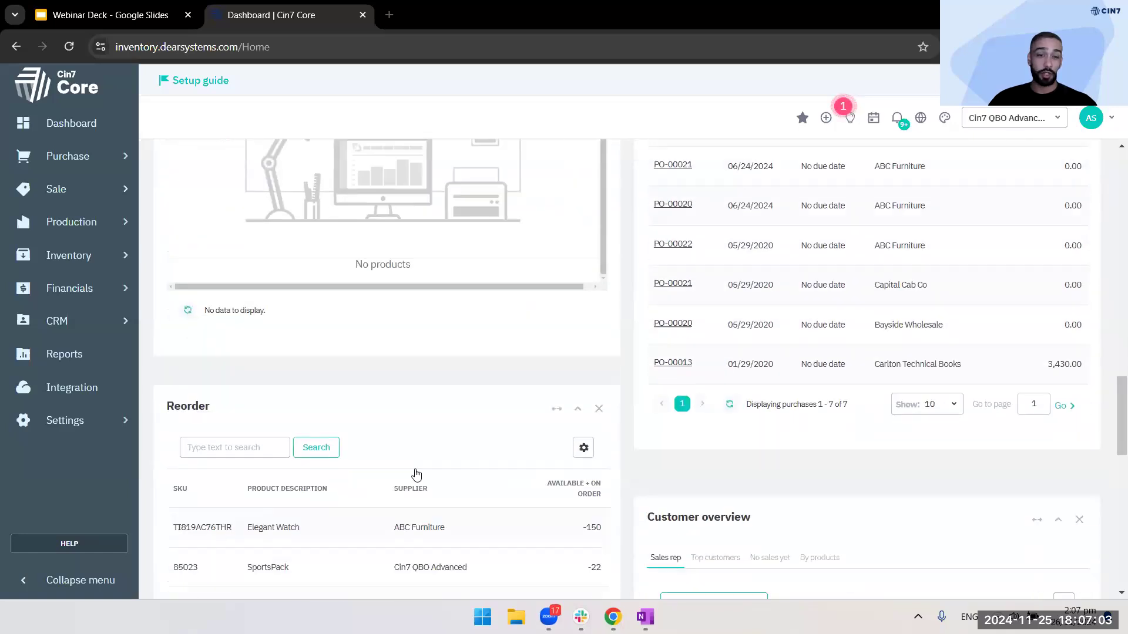
pyautogui.scroll(-1, 416, 473)
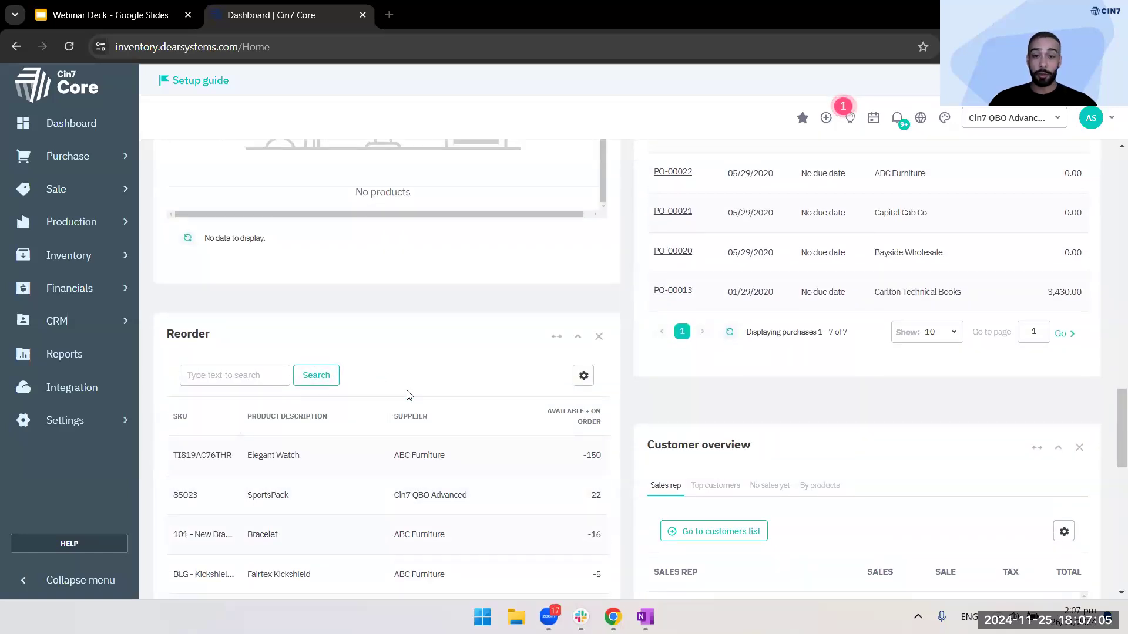
pyautogui.scroll(13, 485, 433)
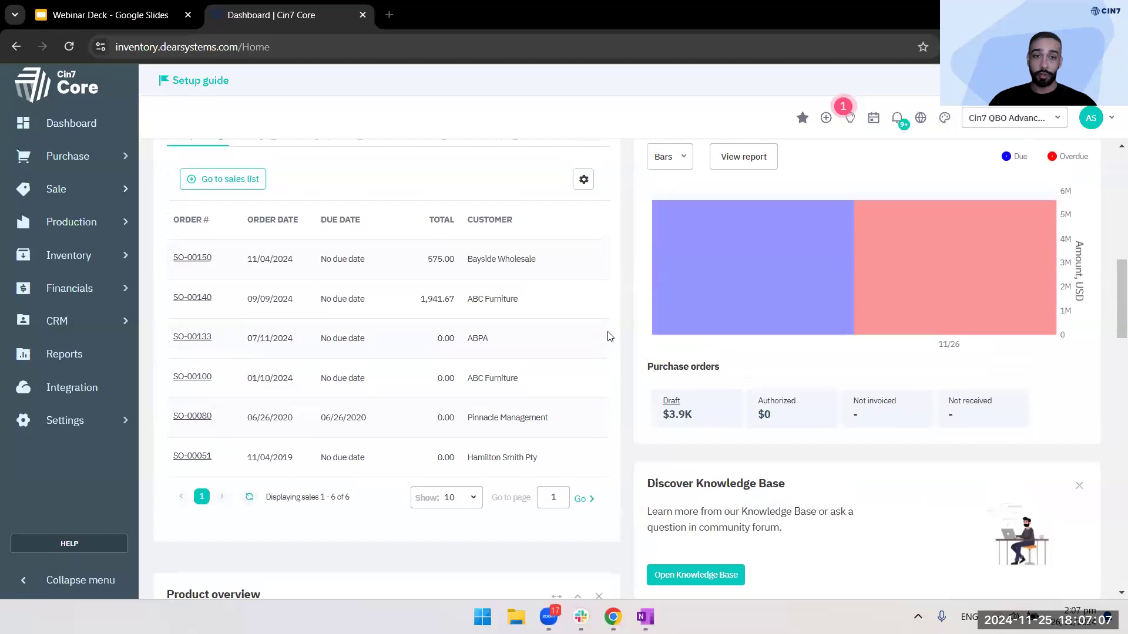
pyautogui.scroll(6, 609, 336)
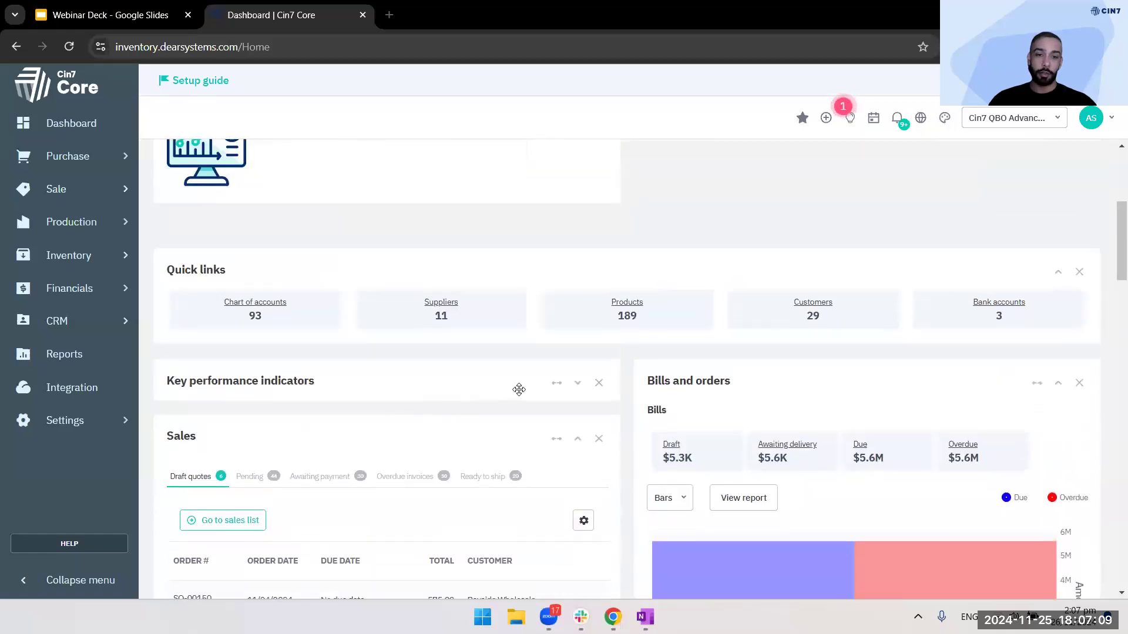
# Expand the Key performance indicators widget on the overview dashboard and return to the top of the page
pyautogui.click(577, 389)
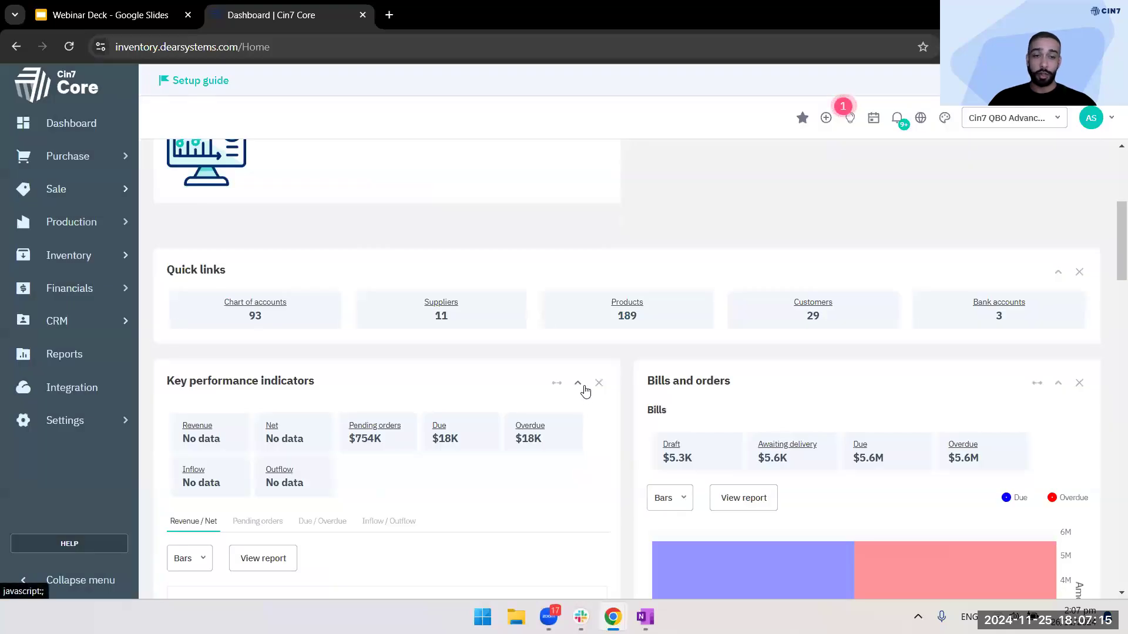
pyautogui.scroll(5, 726, 355)
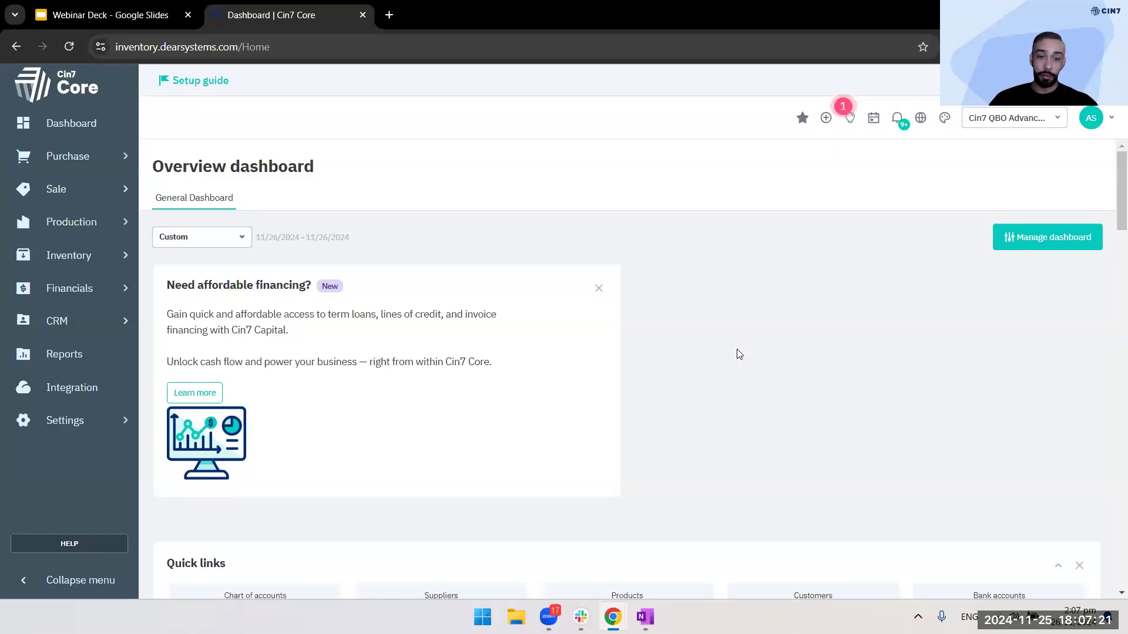
pyautogui.scroll(-3, 739, 355)
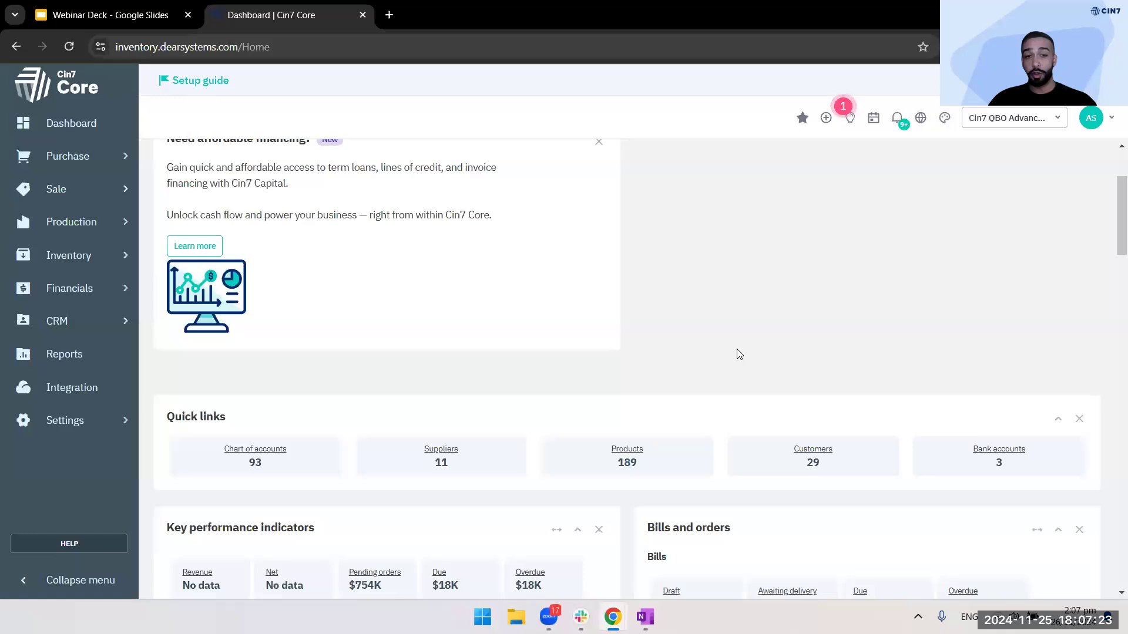
pyautogui.scroll(3, 739, 354)
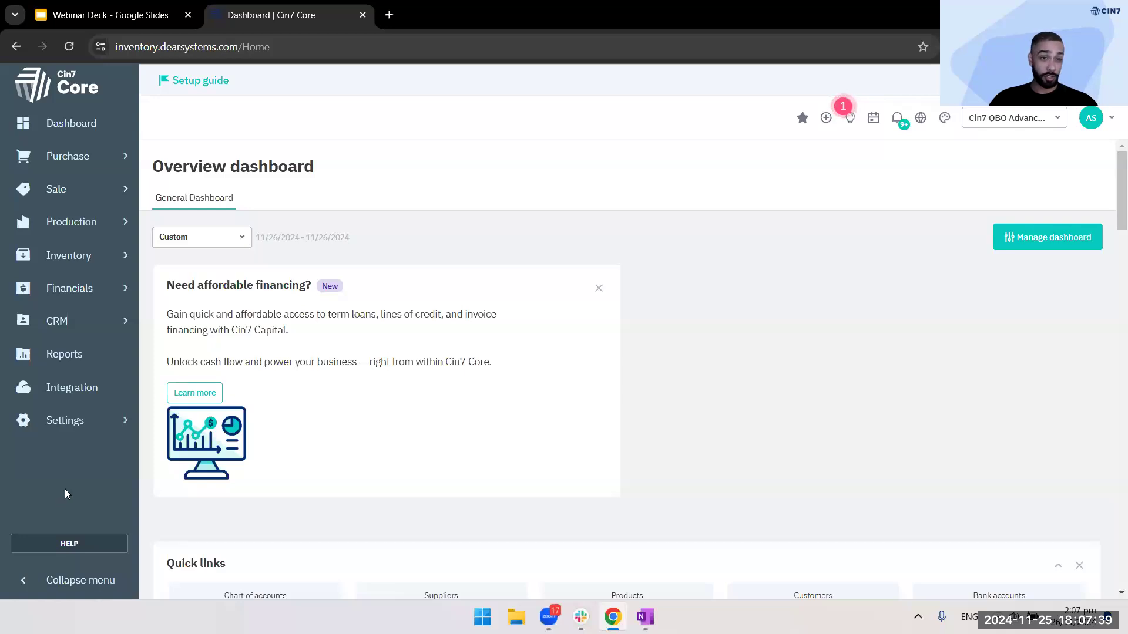
pyautogui.click(22, 586)
pyautogui.click(23, 586)
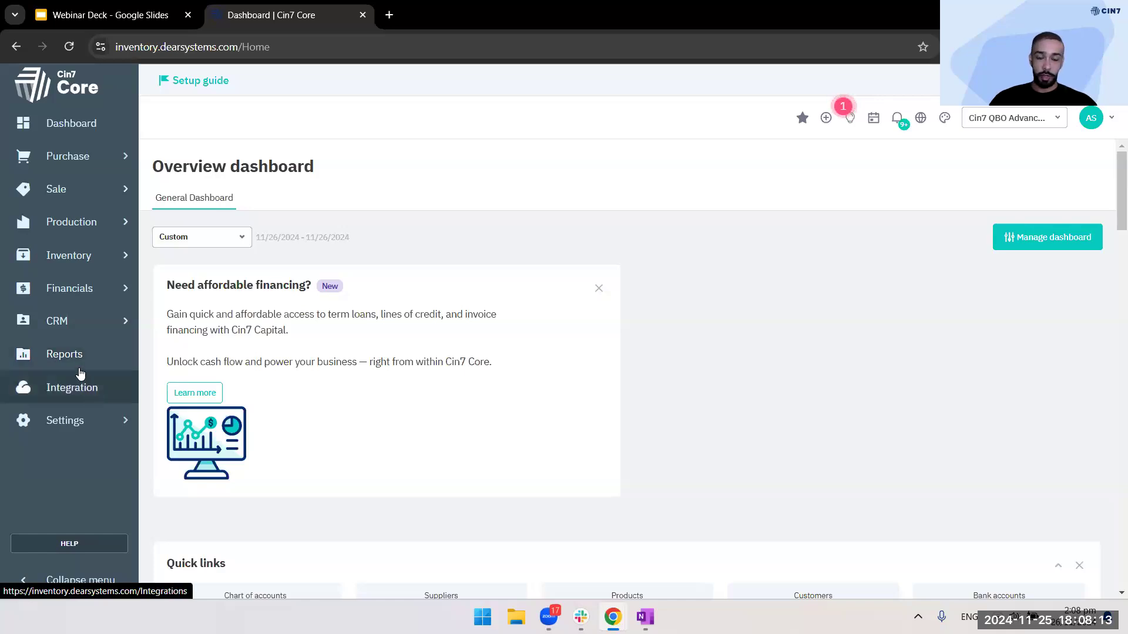
# Open the inventory product list and view the import options available for products
pyautogui.click(100, 257)
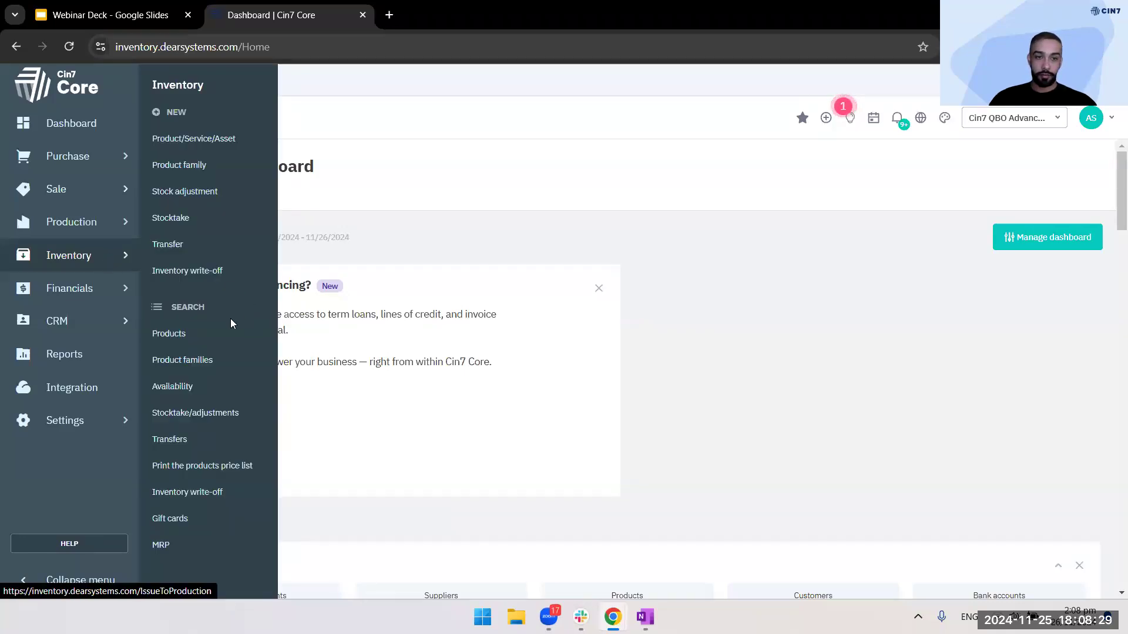
pyautogui.click(203, 333)
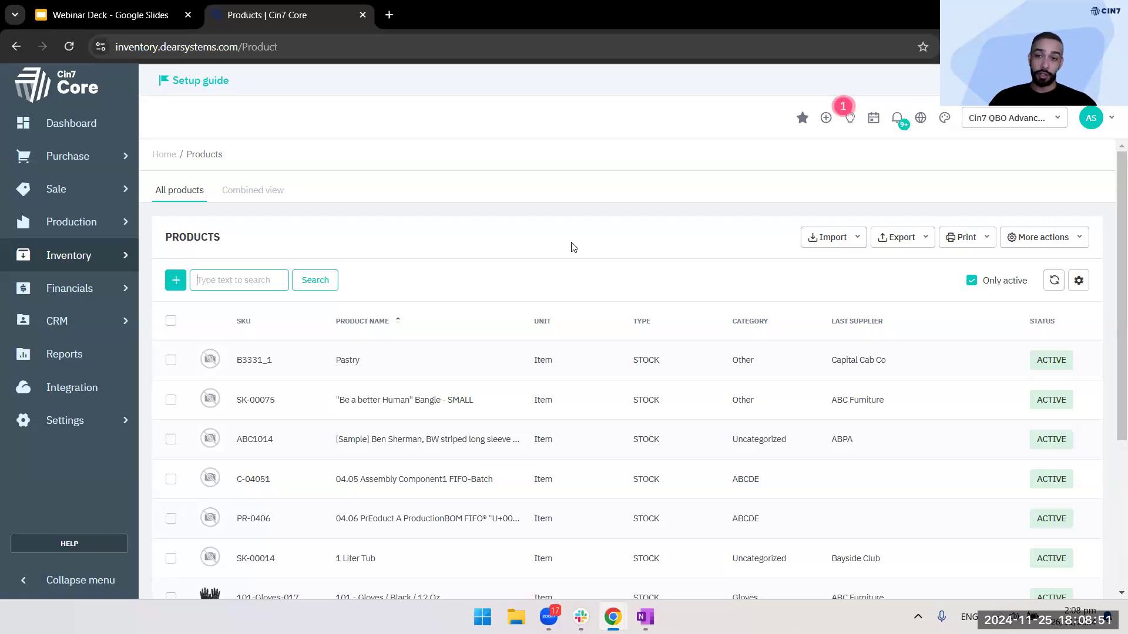
pyautogui.click(848, 244)
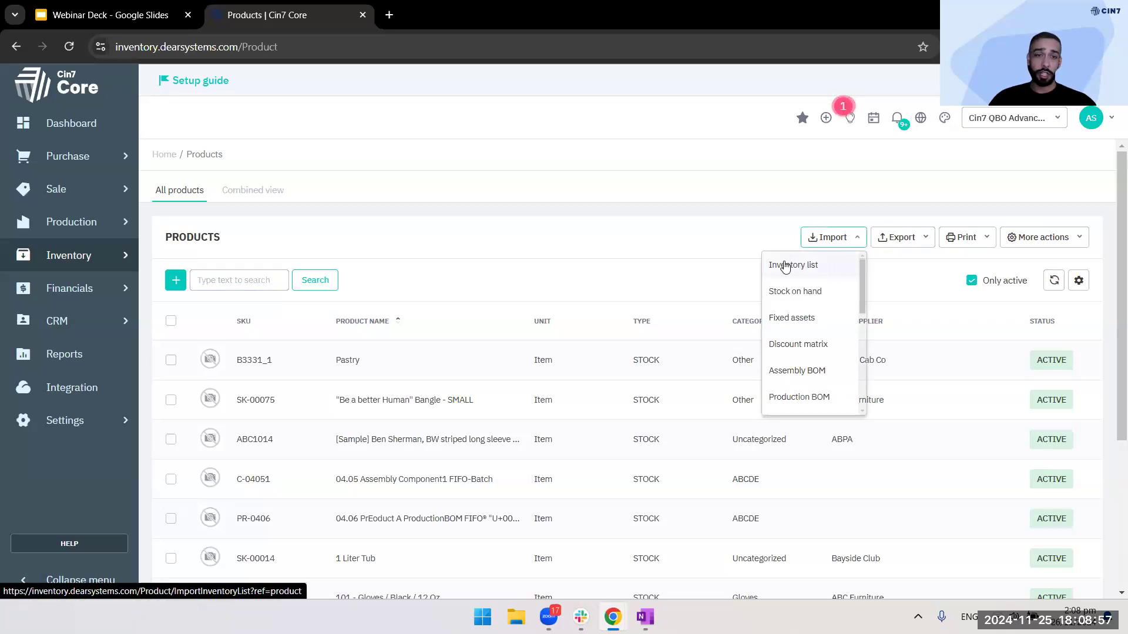
pyautogui.click(712, 253)
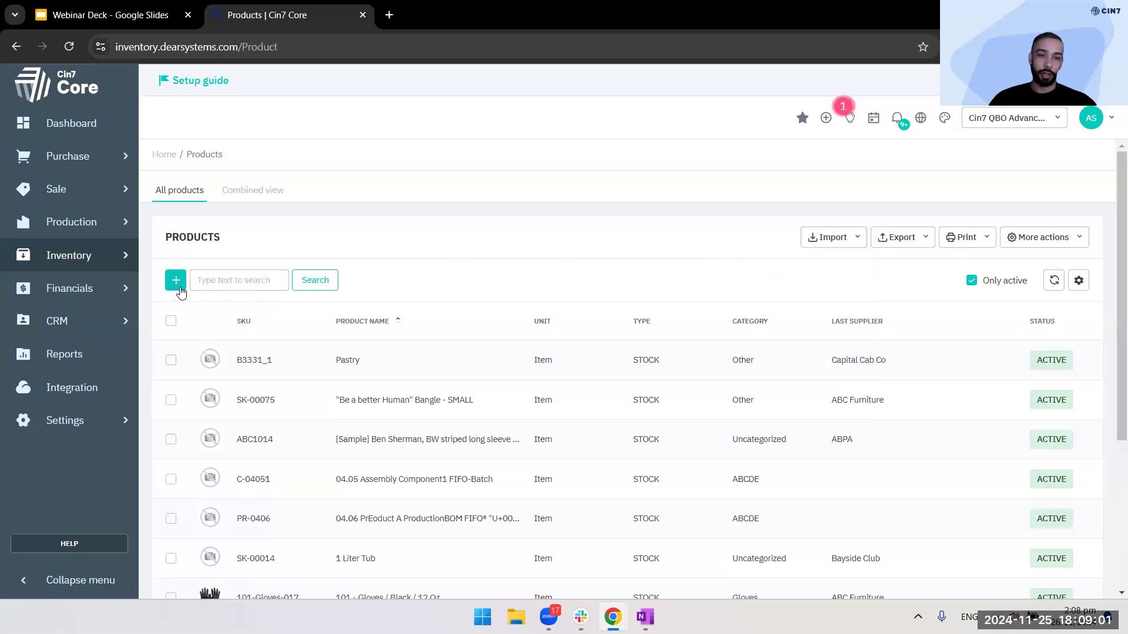
# Open the product 101 - Gloves / Black / 12 Oz and view the options for its product type without changing it
pyautogui.scroll(-4, 477, 328)
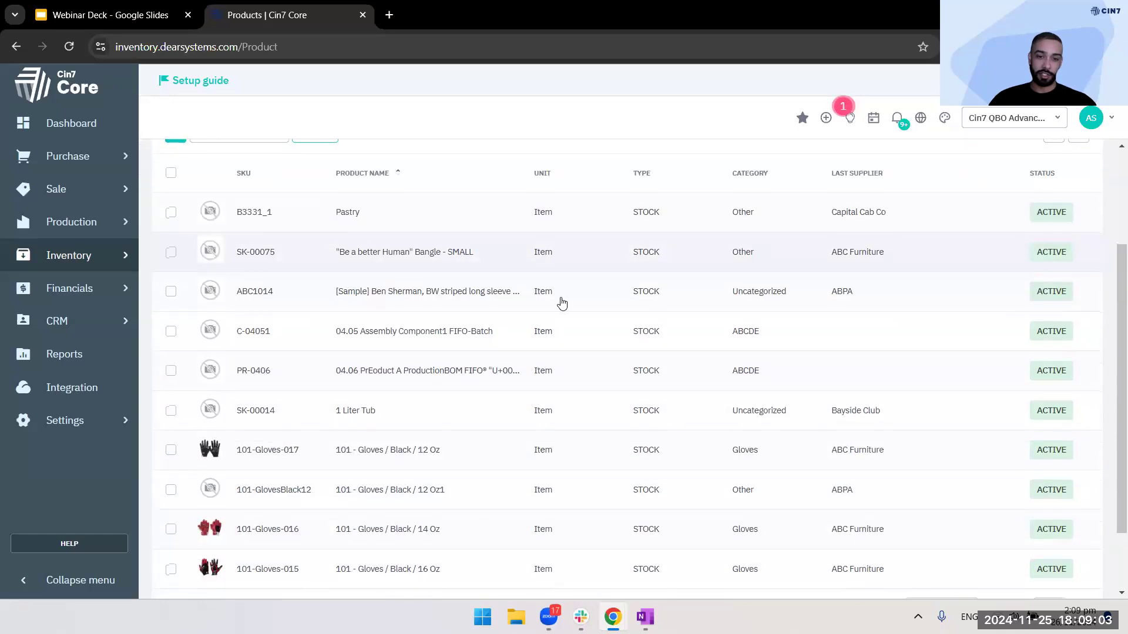
pyautogui.click(428, 389)
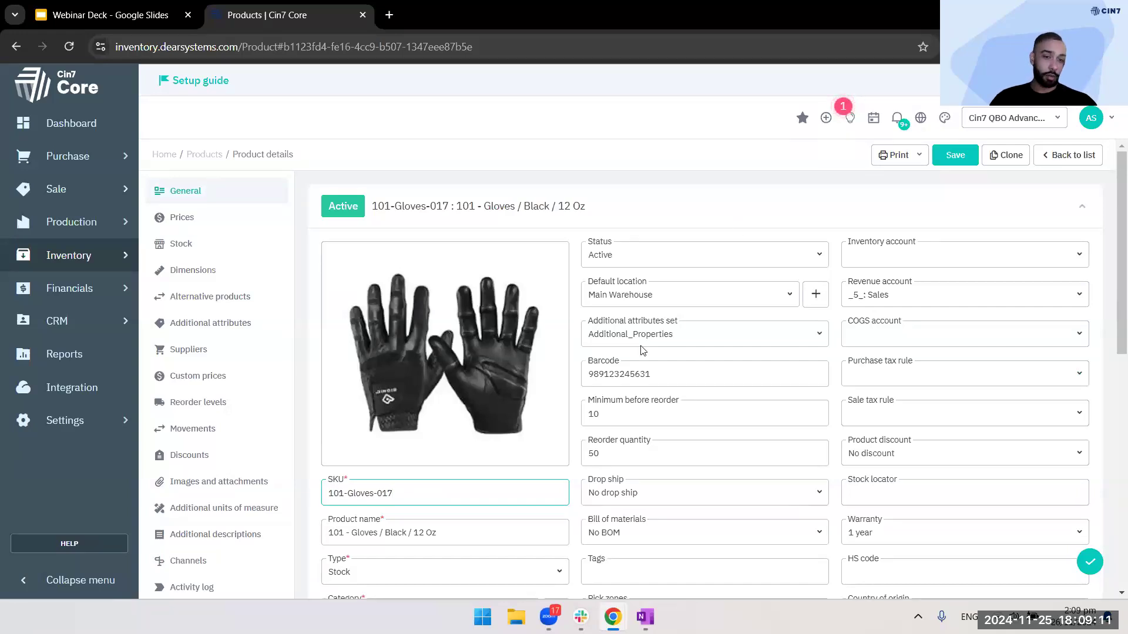
pyautogui.scroll(-3, 513, 458)
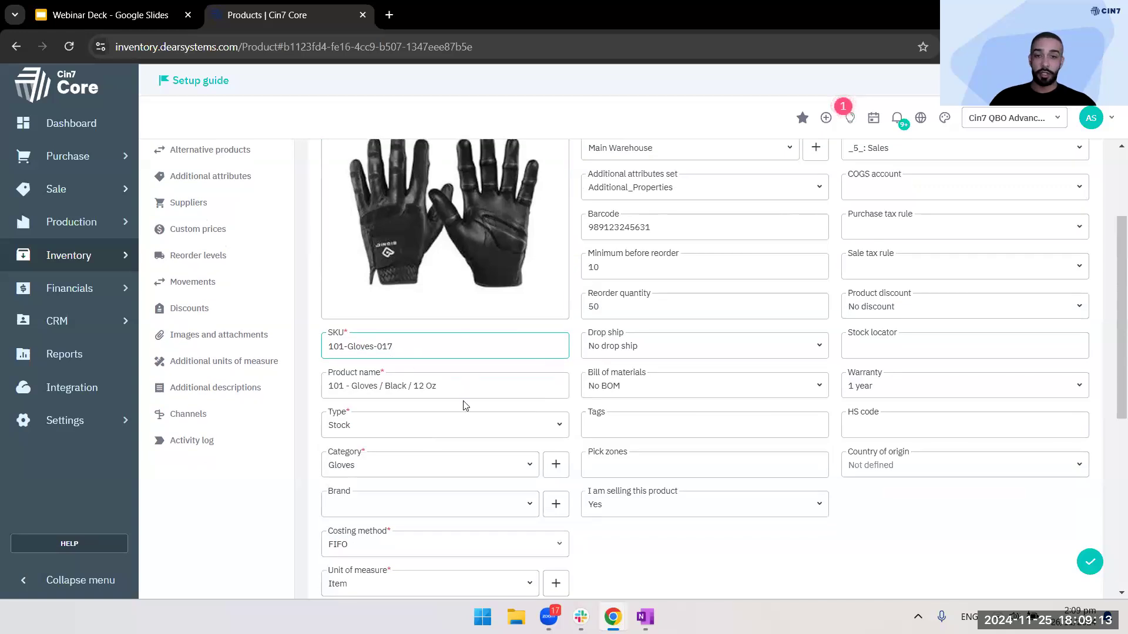
pyautogui.scroll(-1, 463, 392)
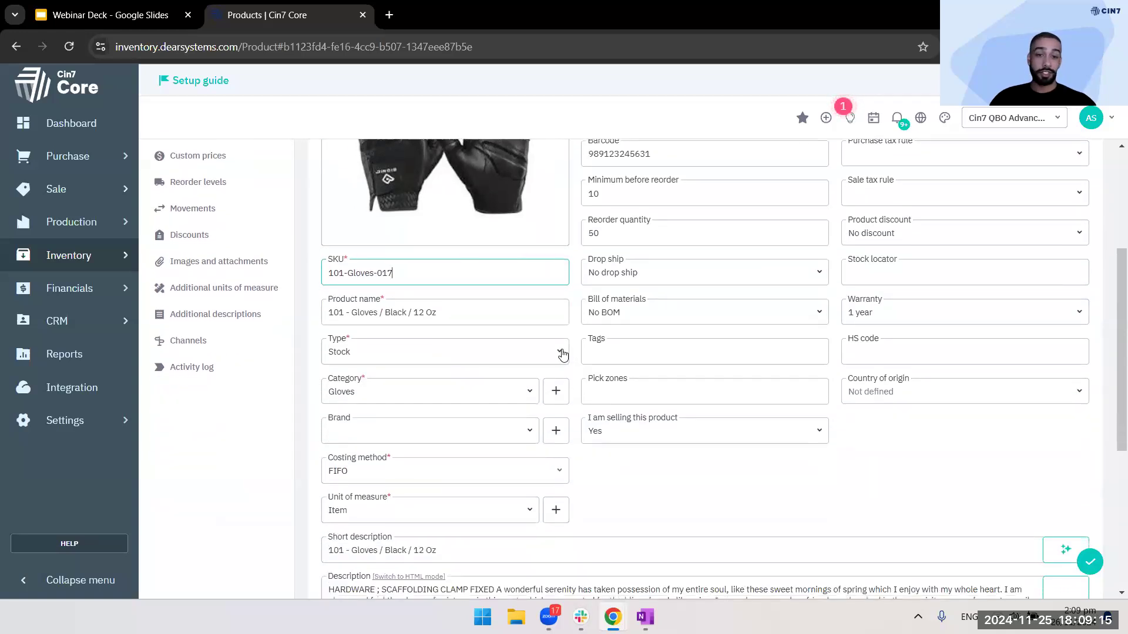
pyautogui.click(560, 351)
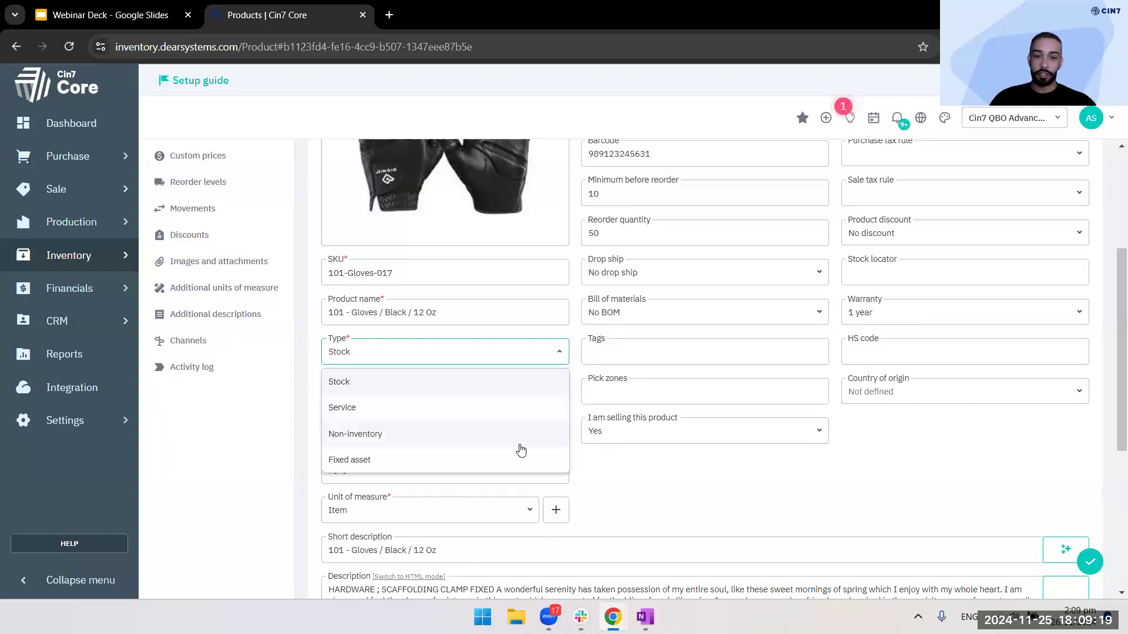
pyautogui.click(620, 475)
# View the product's costing method options without changing them, and review the remaining general details such as the reorder settings
pyautogui.scroll(-1, 561, 452)
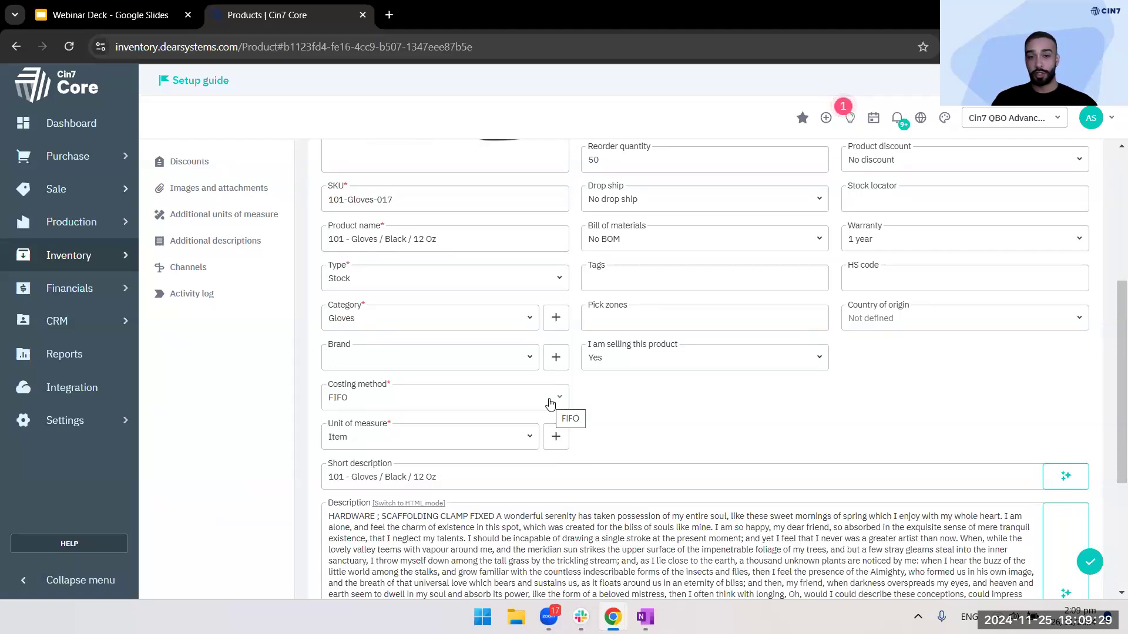
pyautogui.click(550, 404)
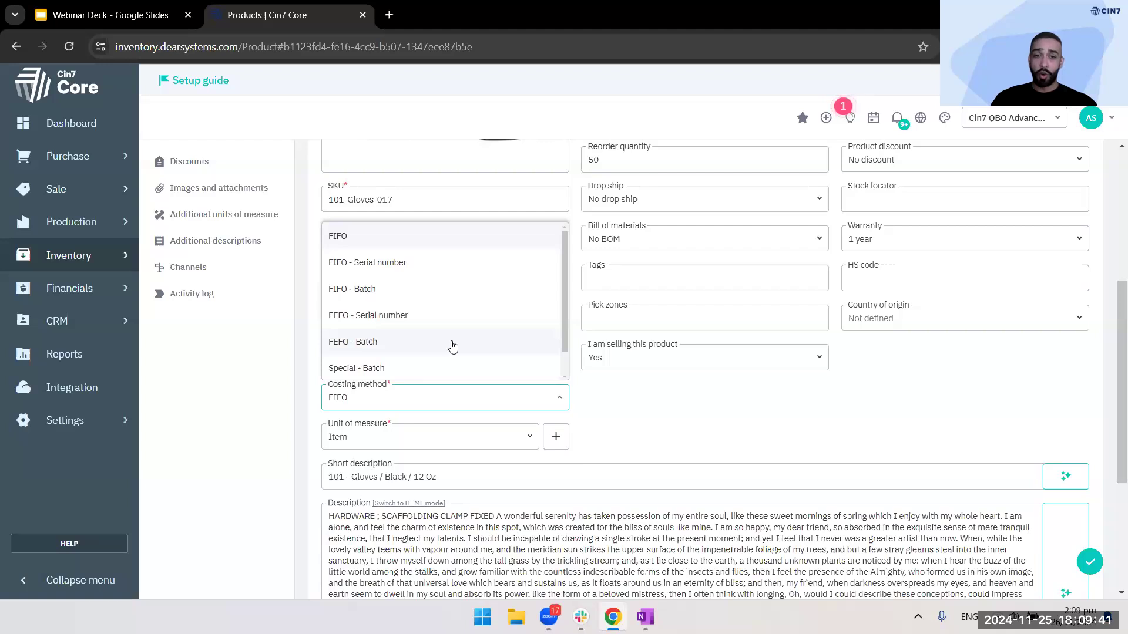
pyautogui.click(620, 411)
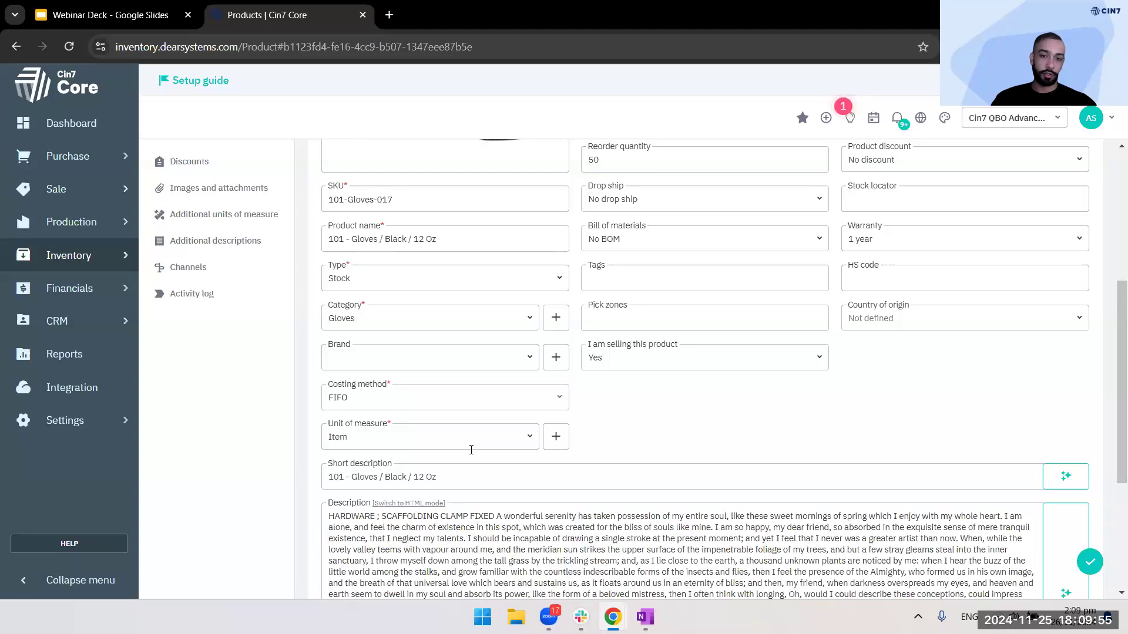
pyautogui.scroll(4, 529, 459)
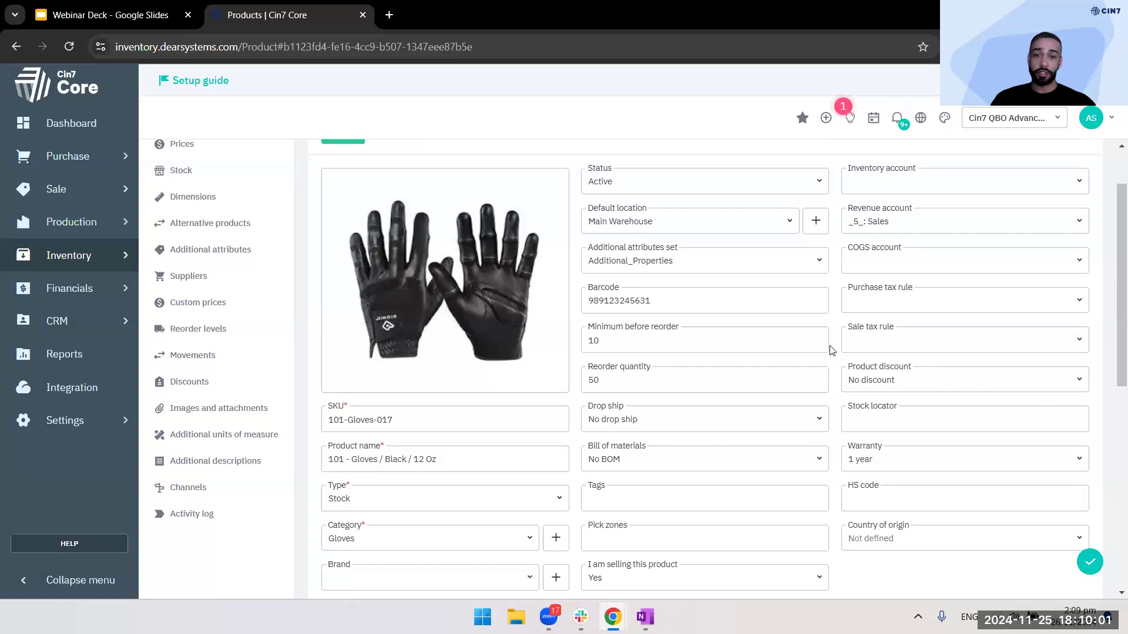
pyautogui.scroll(-1, 664, 355)
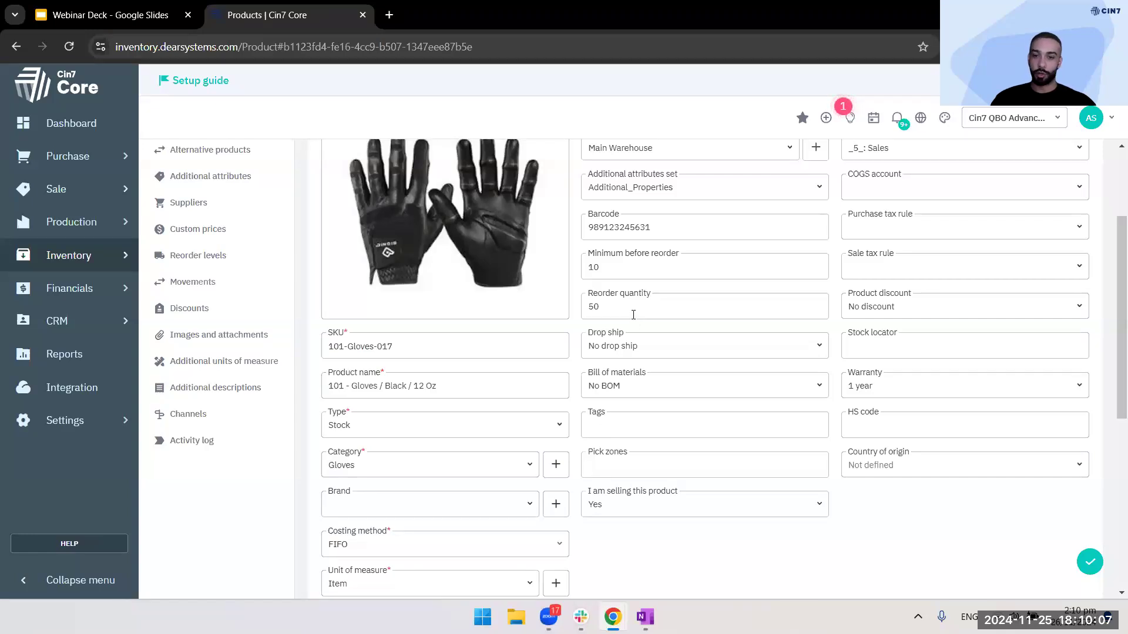
pyautogui.scroll(3, 642, 331)
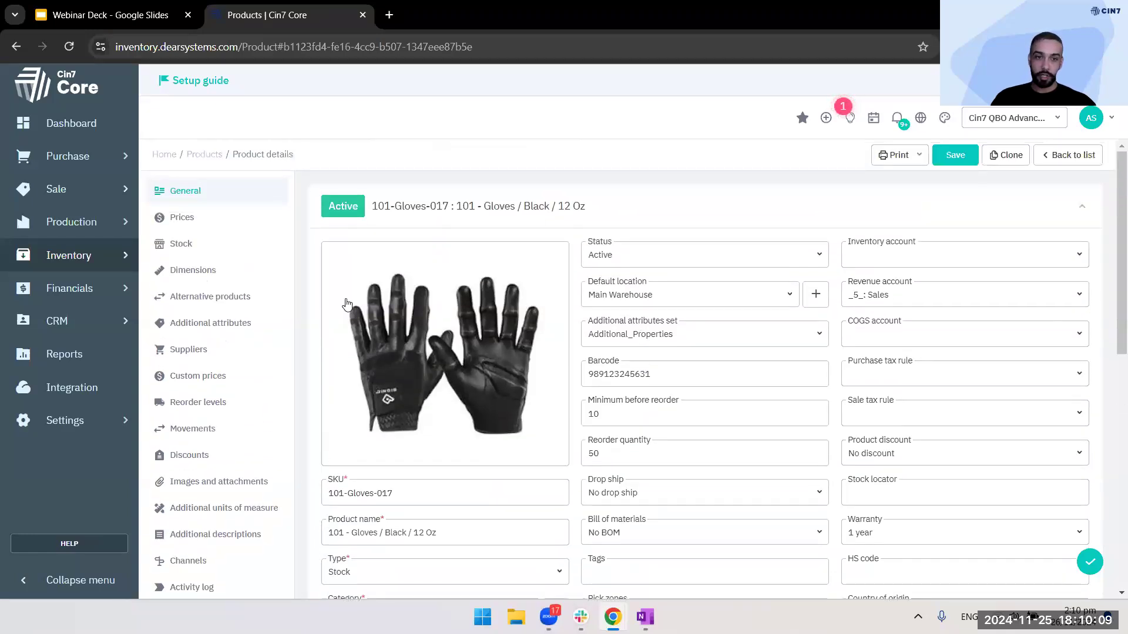
# Review the product's price tiers and open its list of suppliers
pyautogui.click(214, 218)
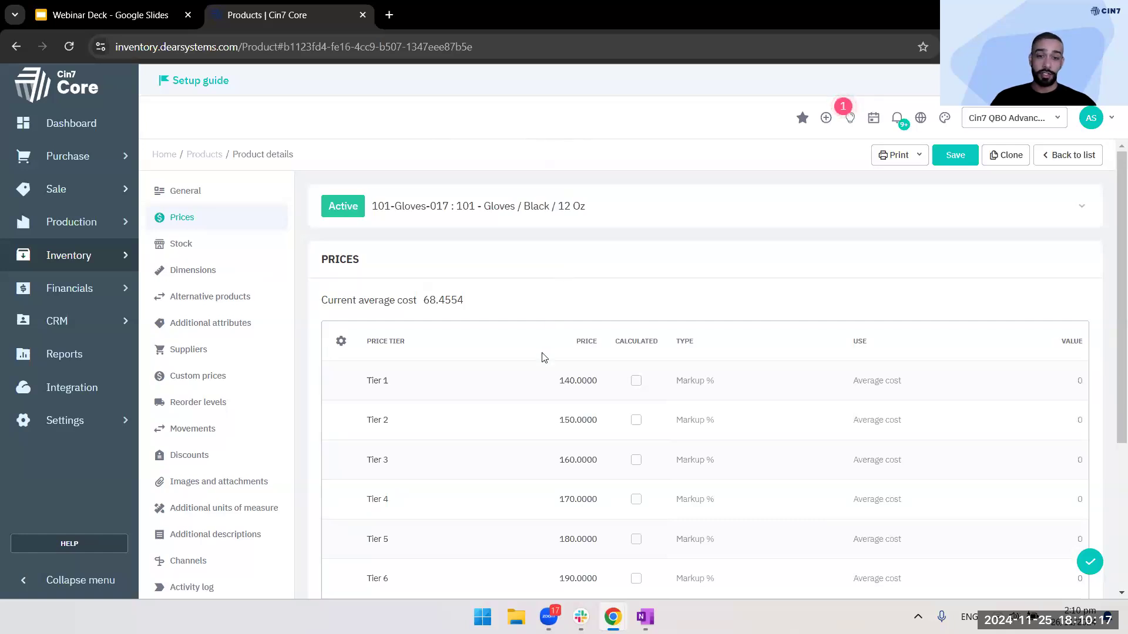
pyautogui.scroll(-1, 541, 354)
pyautogui.scroll(-2, 586, 444)
pyautogui.scroll(3, 529, 483)
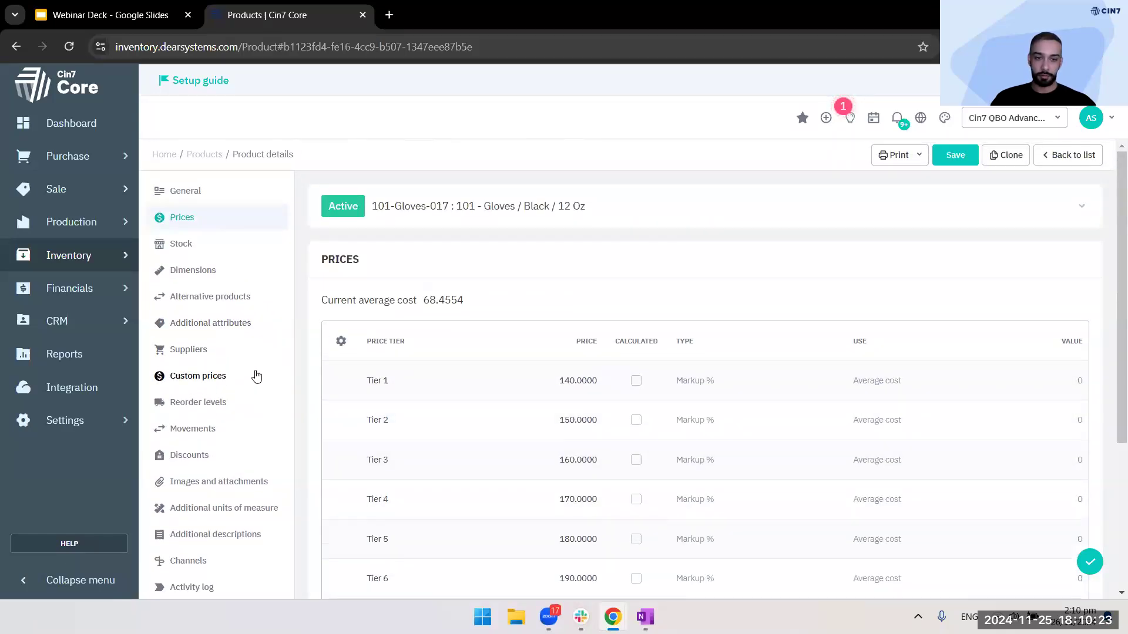
pyautogui.click(230, 353)
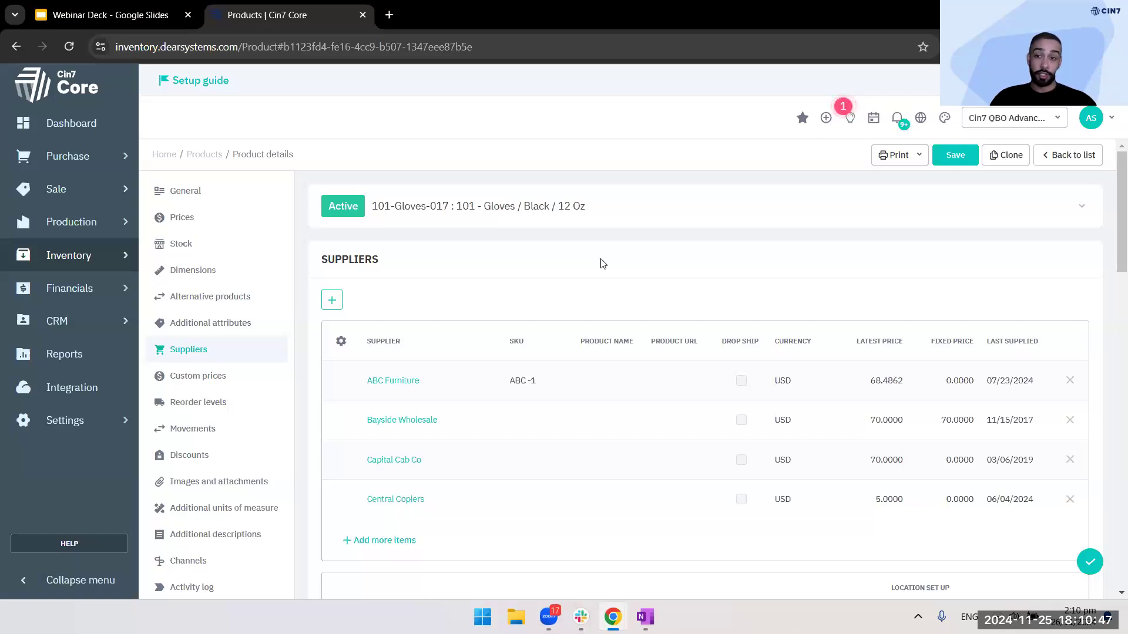
# Review the product's quantity movements and its activity log
pyautogui.scroll(-1, 269, 360)
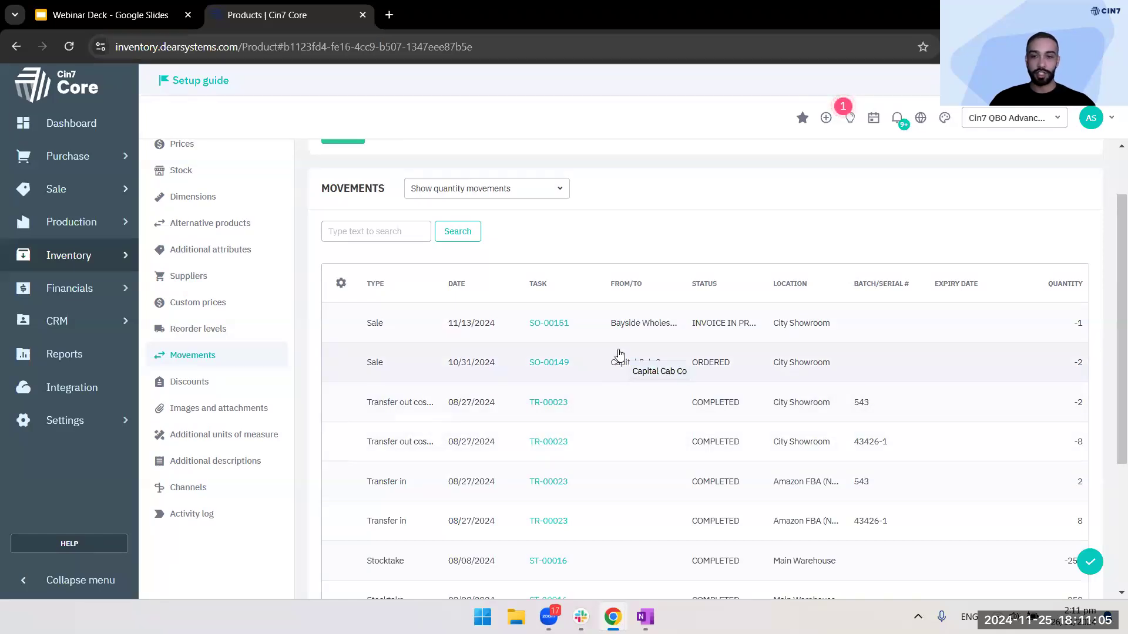
pyautogui.scroll(-2, 613, 376)
pyautogui.scroll(-1, 613, 369)
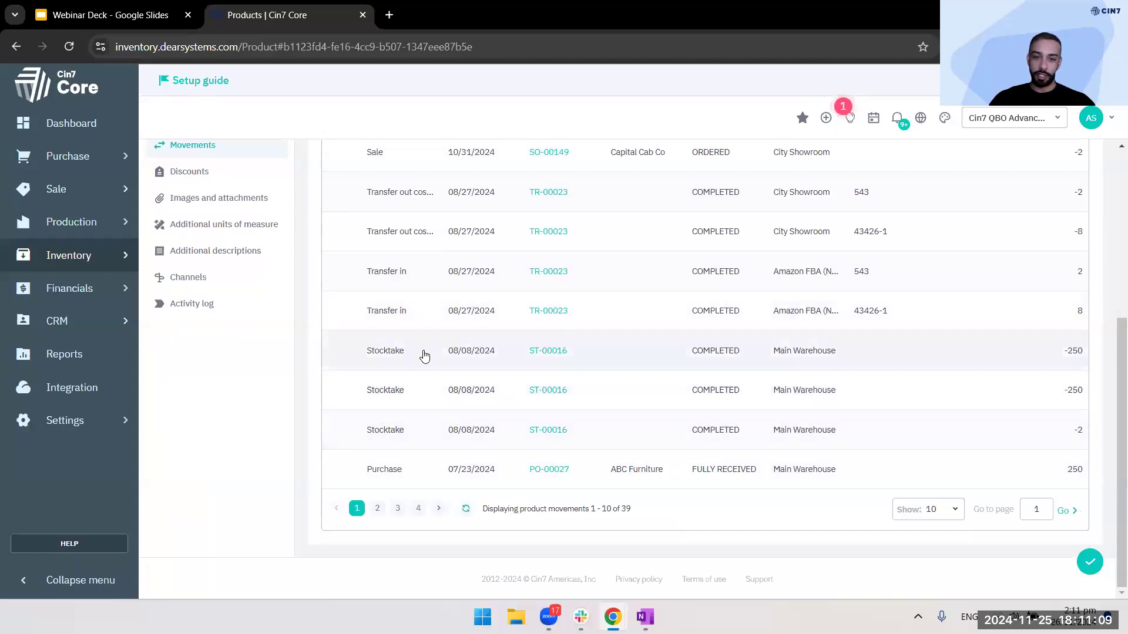
pyautogui.scroll(2, 416, 452)
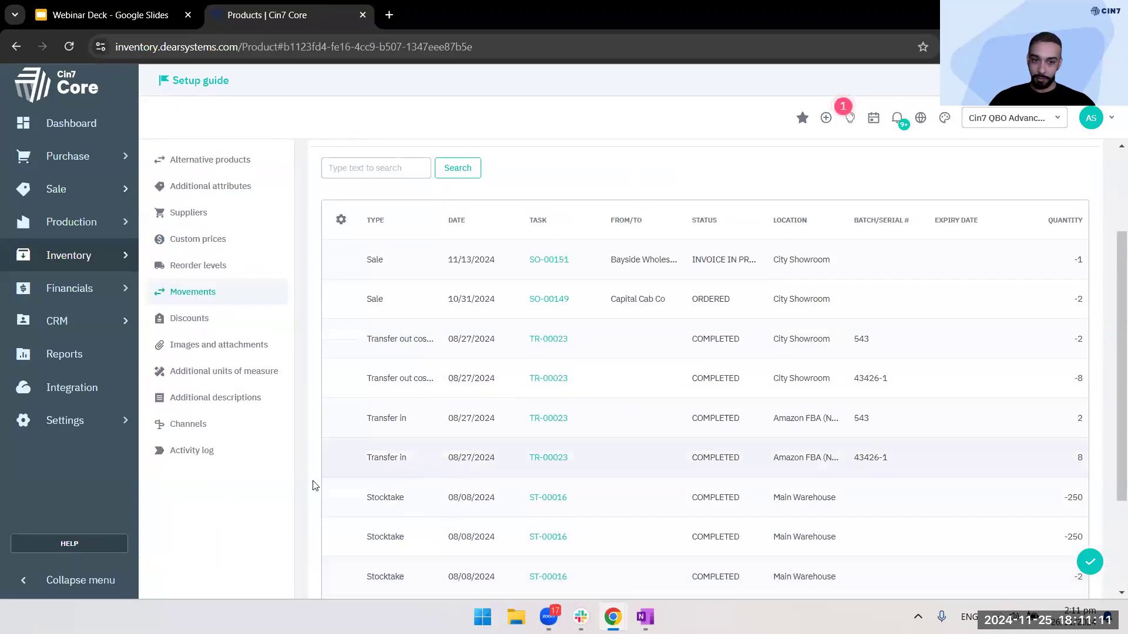
pyautogui.scroll(1, 315, 486)
pyautogui.click(211, 527)
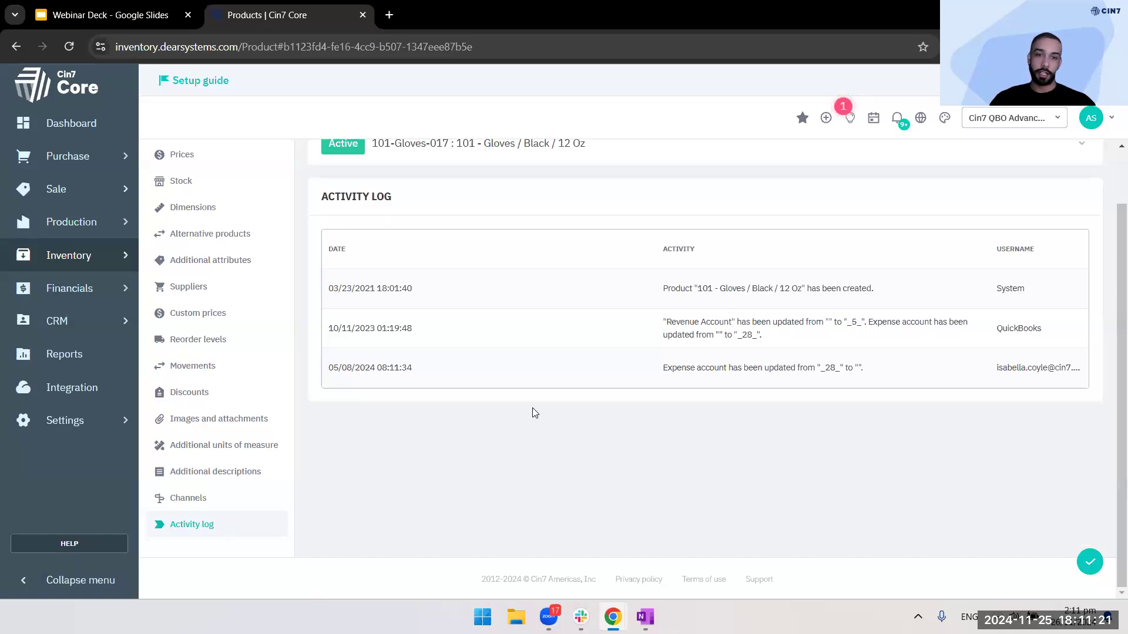
pyautogui.scroll(1, 541, 451)
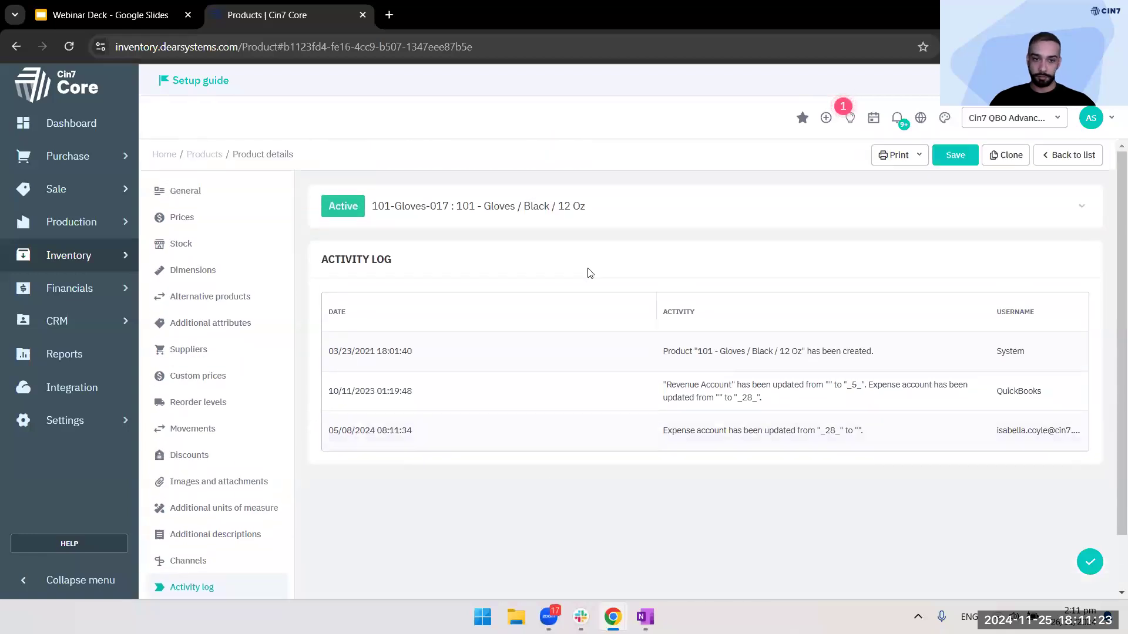
# Review page 2 of the product availability list and view the on-order details for 101-Gloves-017 in Main Warehouse
pyautogui.moveTo(116, 258)
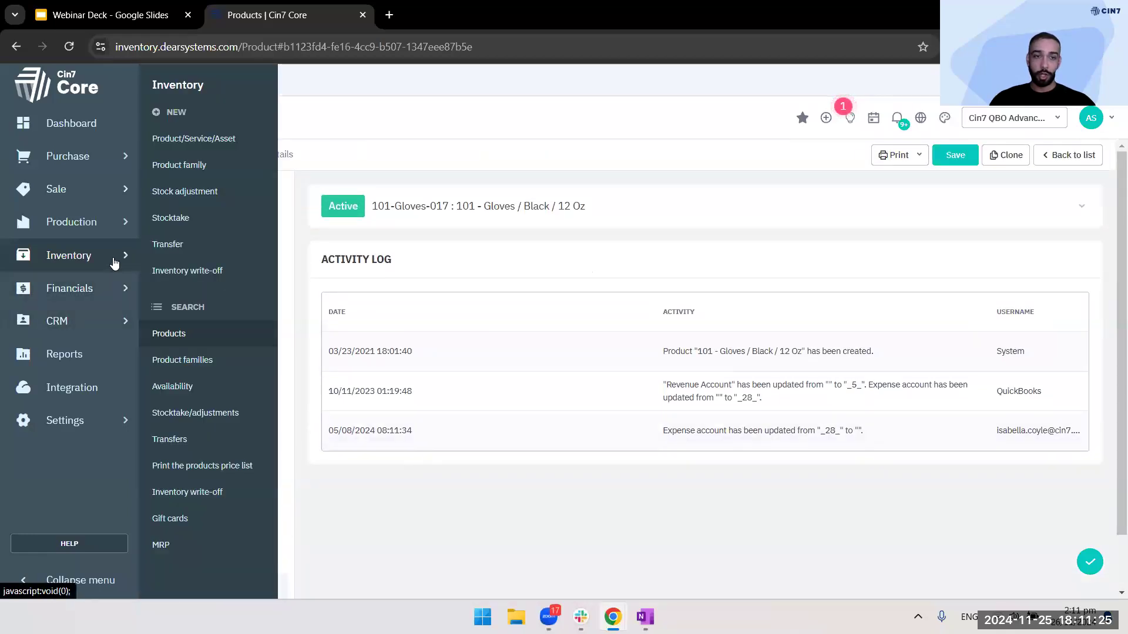
pyautogui.click(205, 390)
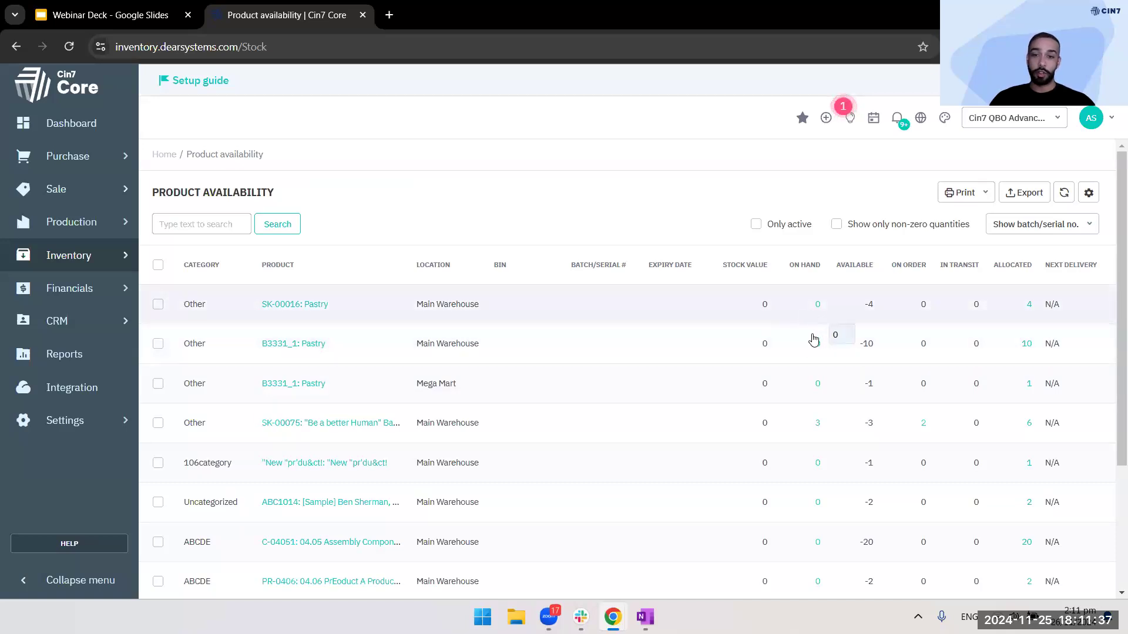
pyautogui.scroll(-3, 805, 412)
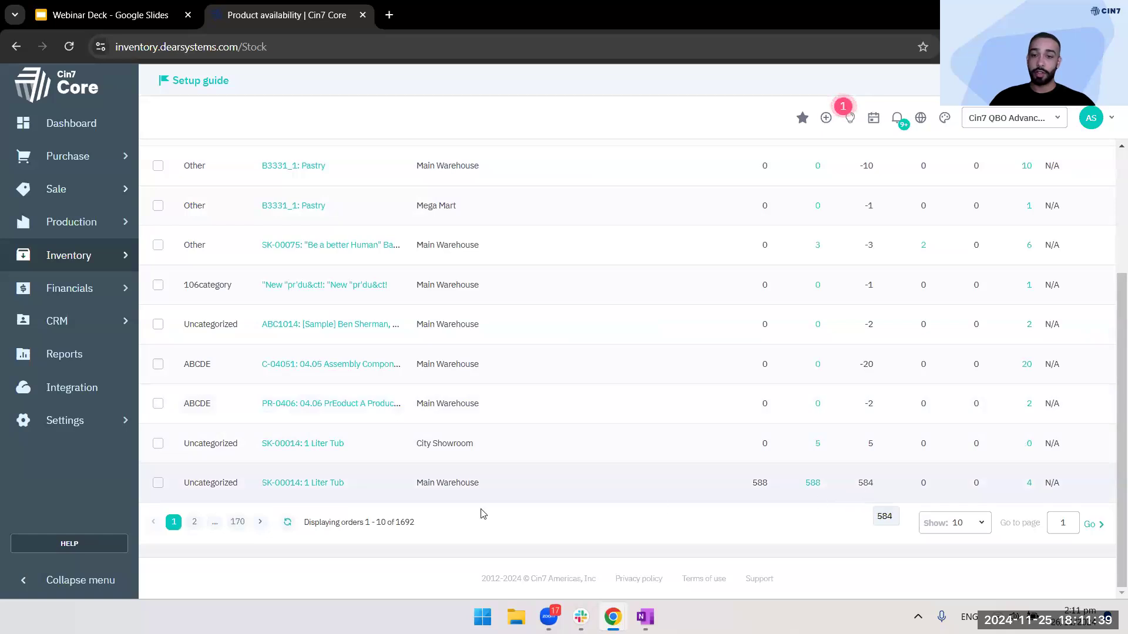
pyautogui.click(195, 521)
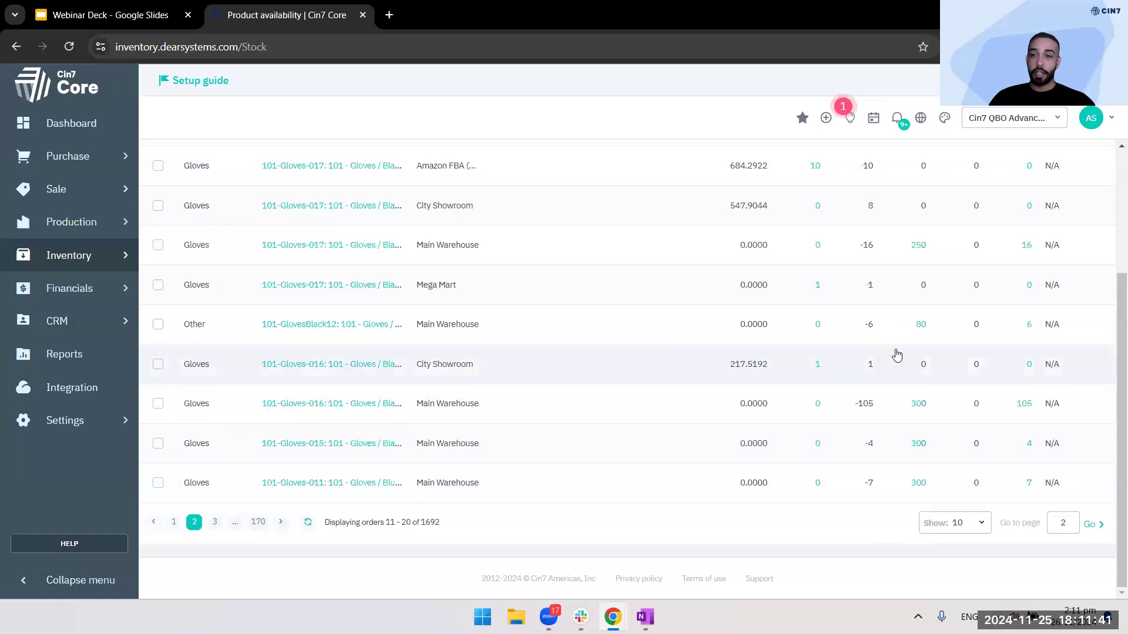
pyautogui.scroll(3, 897, 354)
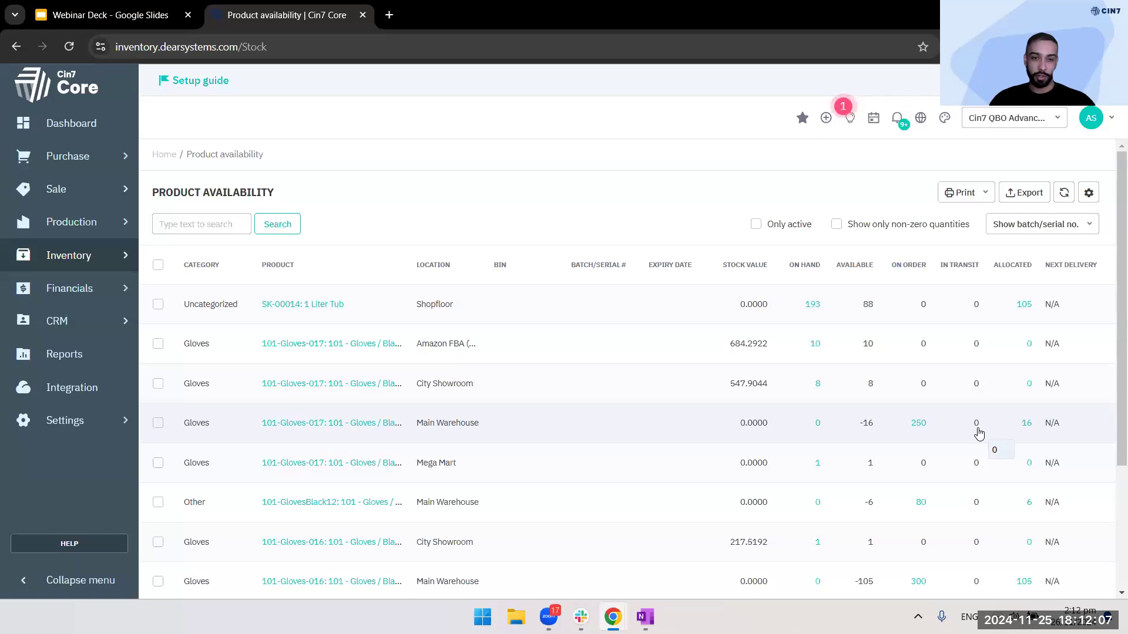
pyautogui.click(918, 424)
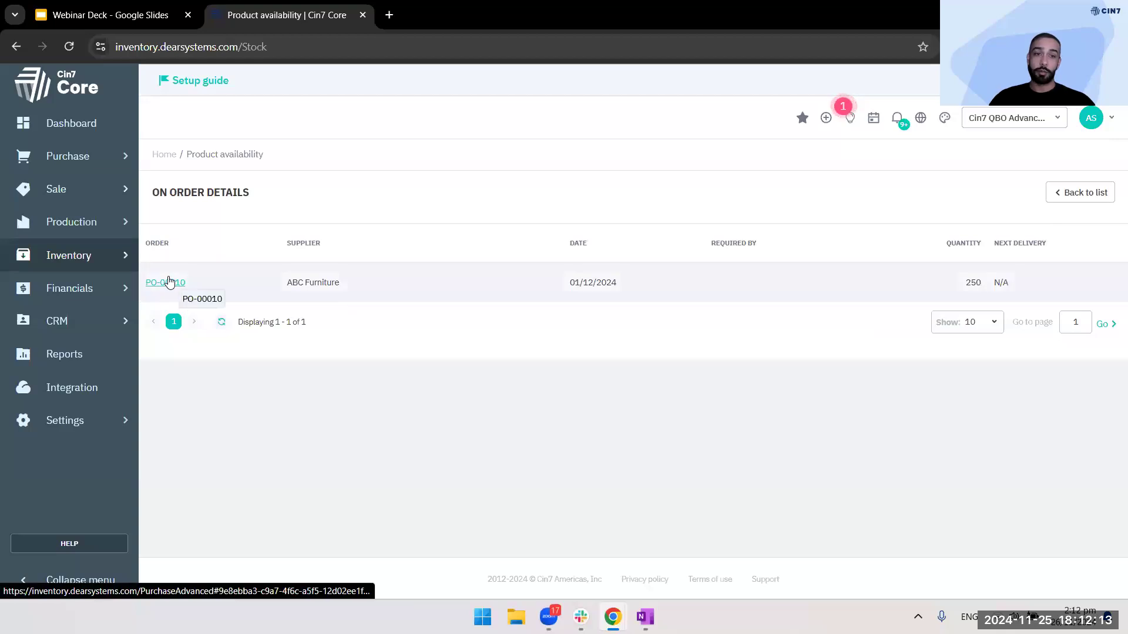
pyautogui.click(24, 45)
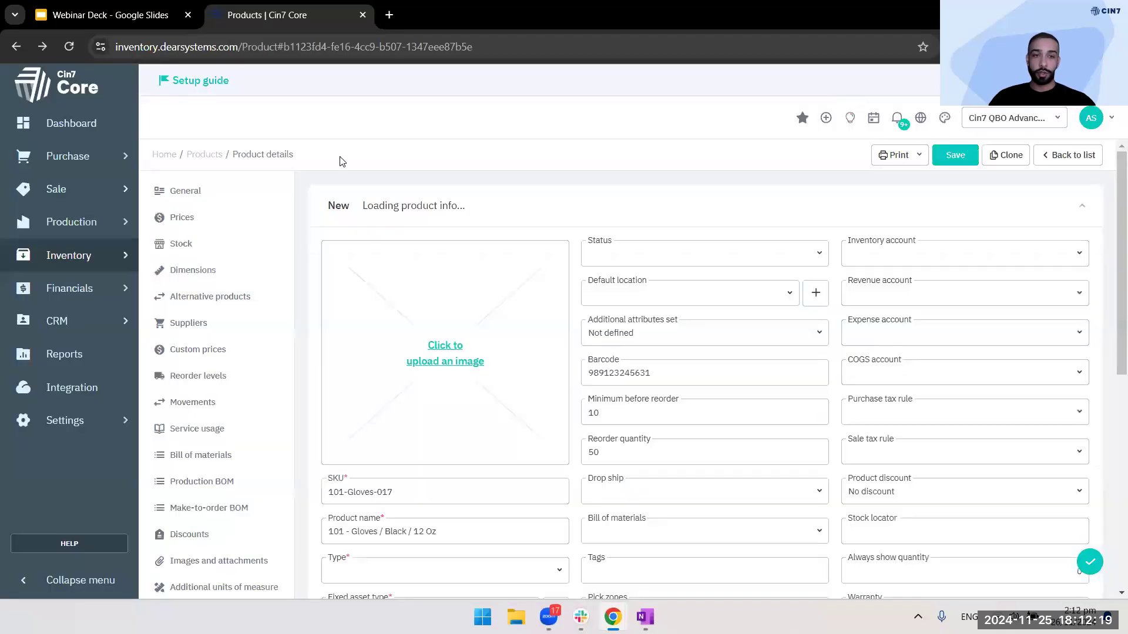
# Browse the list of purchases and open the 450.00 Carlton Technical Books purchase dated 10/14/2024
pyautogui.click(115, 156)
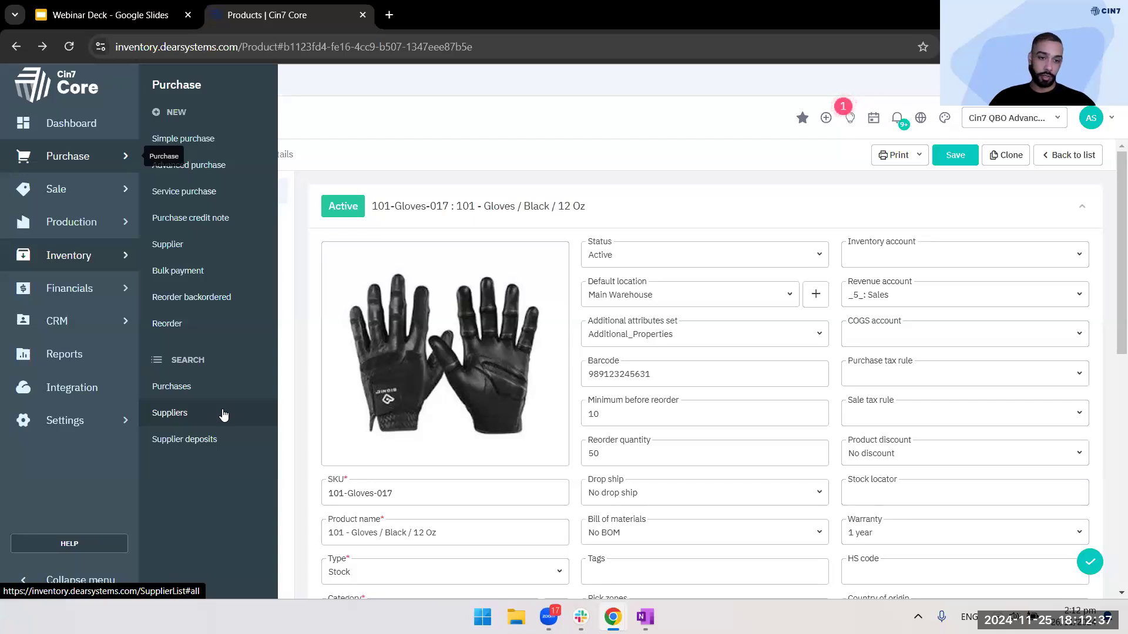
pyautogui.click(232, 387)
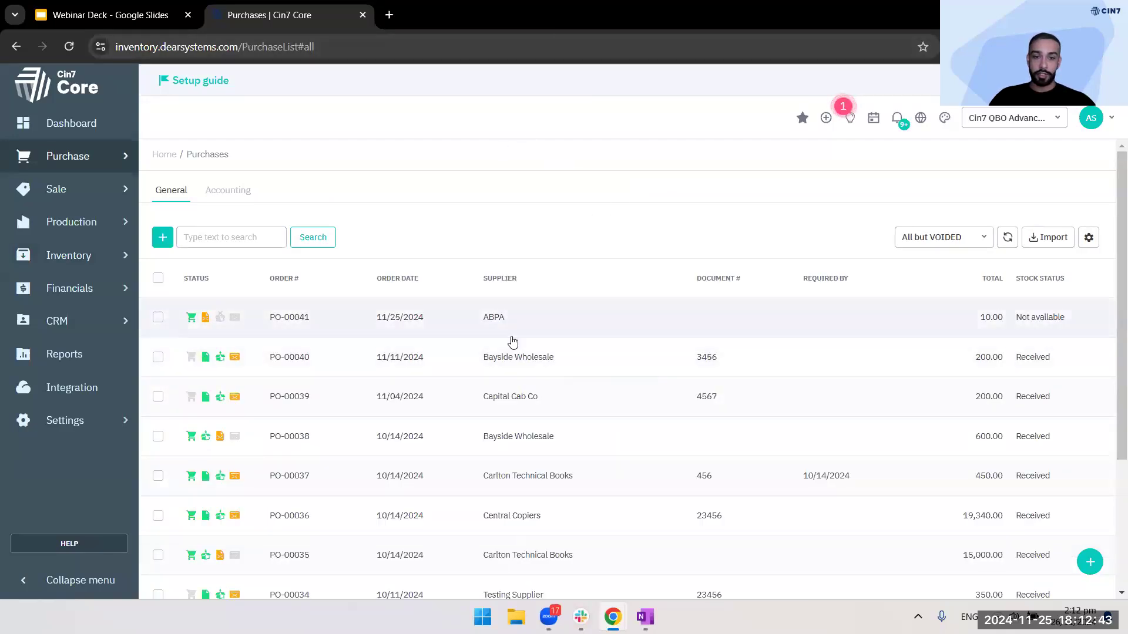
pyautogui.scroll(-5, 446, 326)
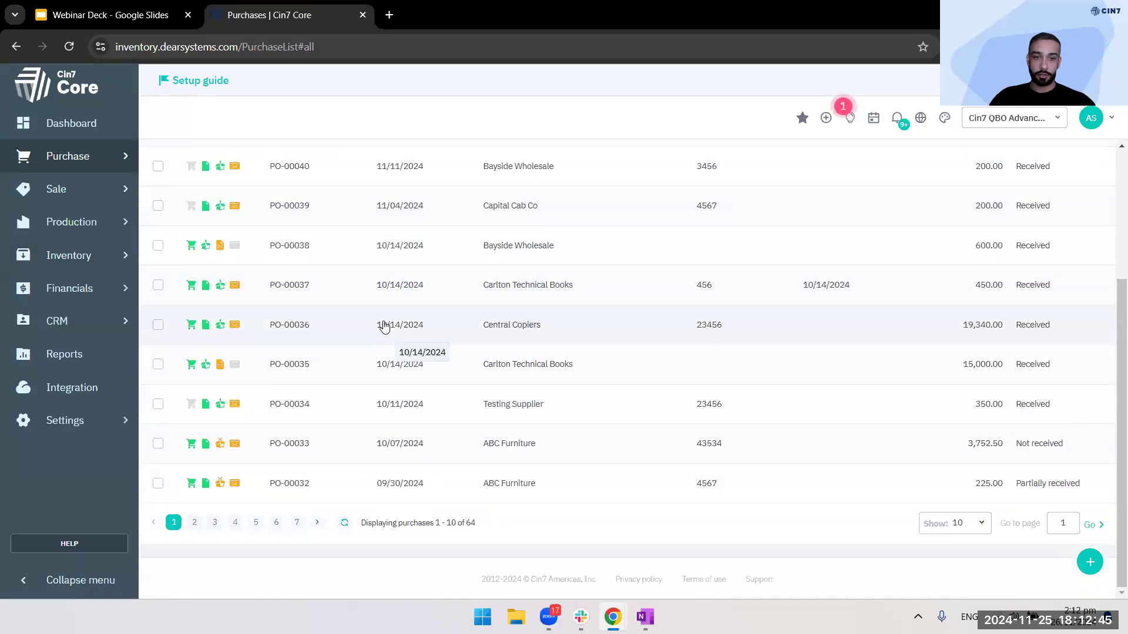
pyautogui.click(386, 289)
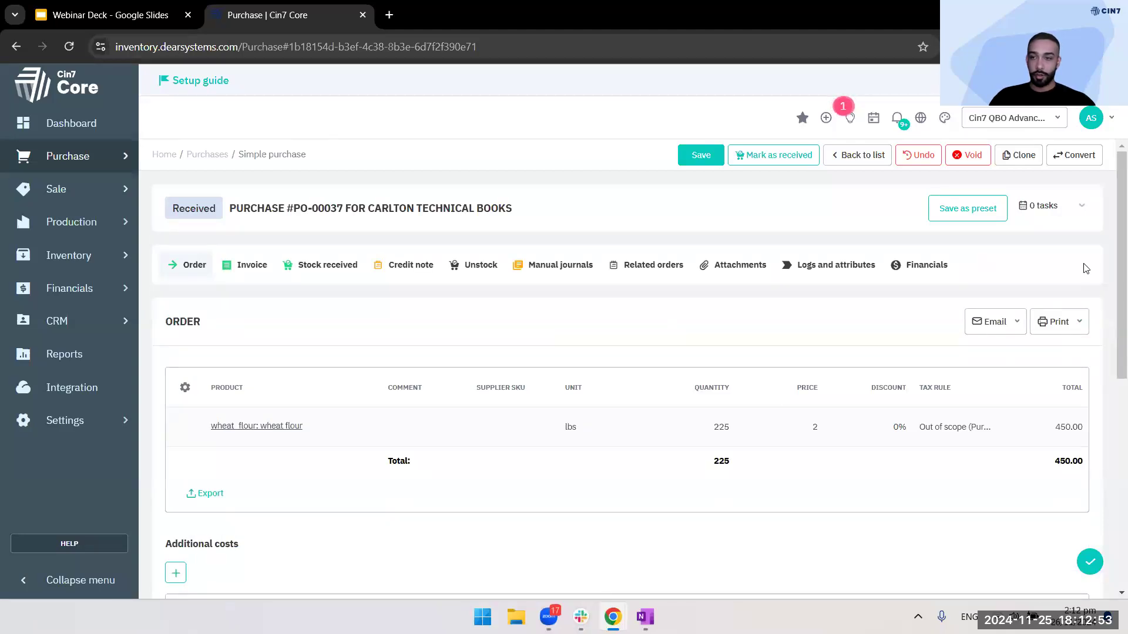
# Expand the purchase header and review its supplier, accounting and shipping details, order lines and additional costs
pyautogui.click(1079, 206)
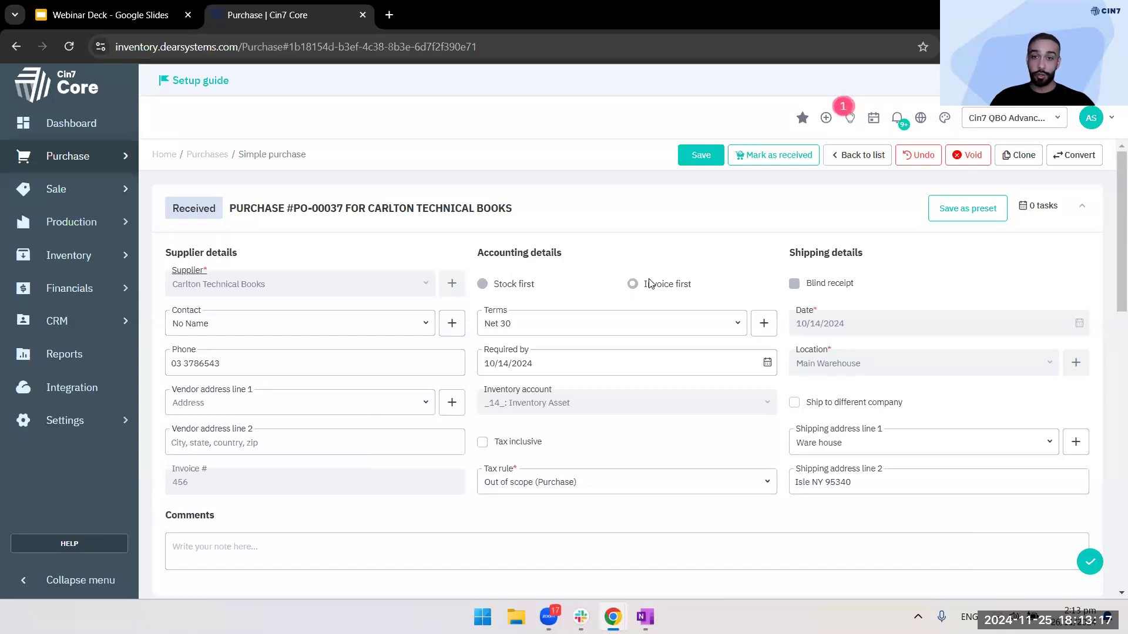
pyautogui.scroll(-1, 875, 200)
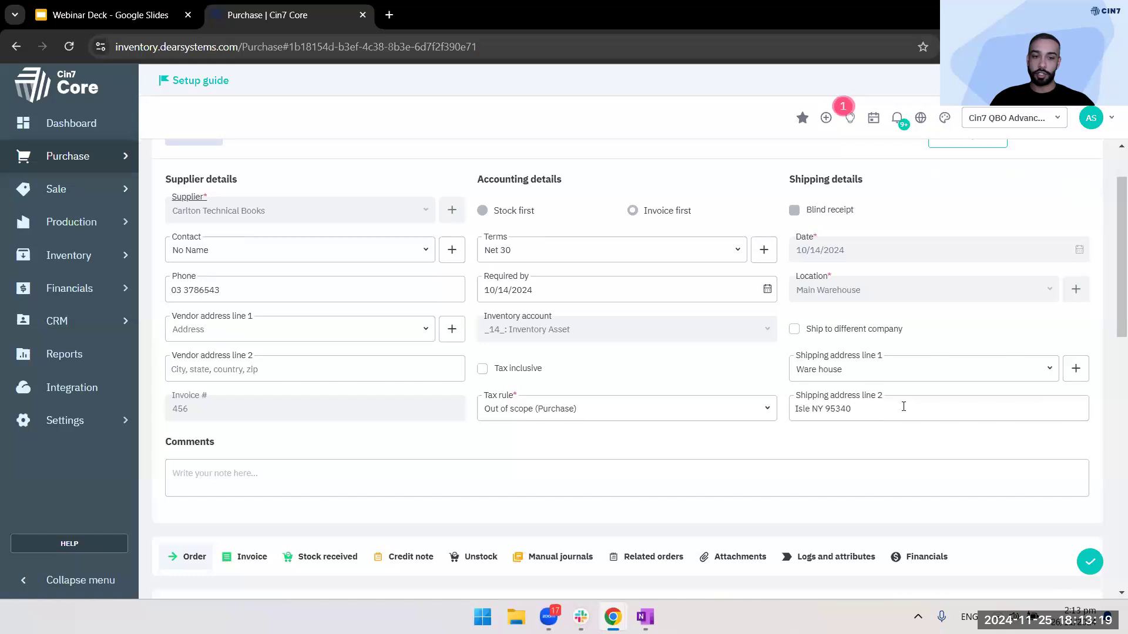
pyautogui.scroll(-1, 893, 399)
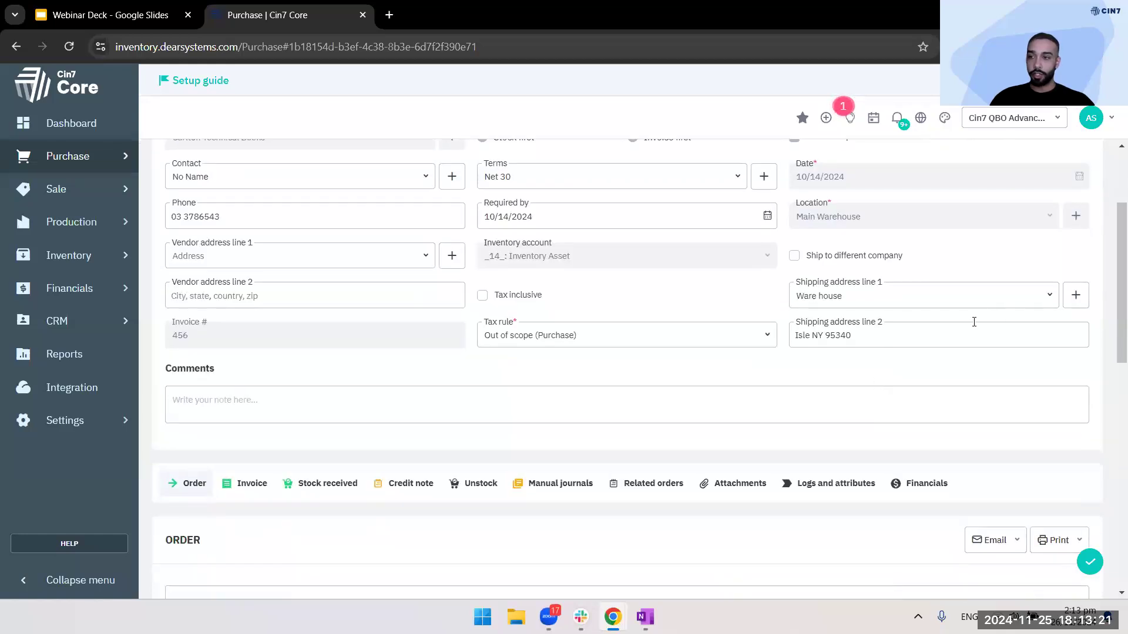
pyautogui.scroll(-3, 448, 267)
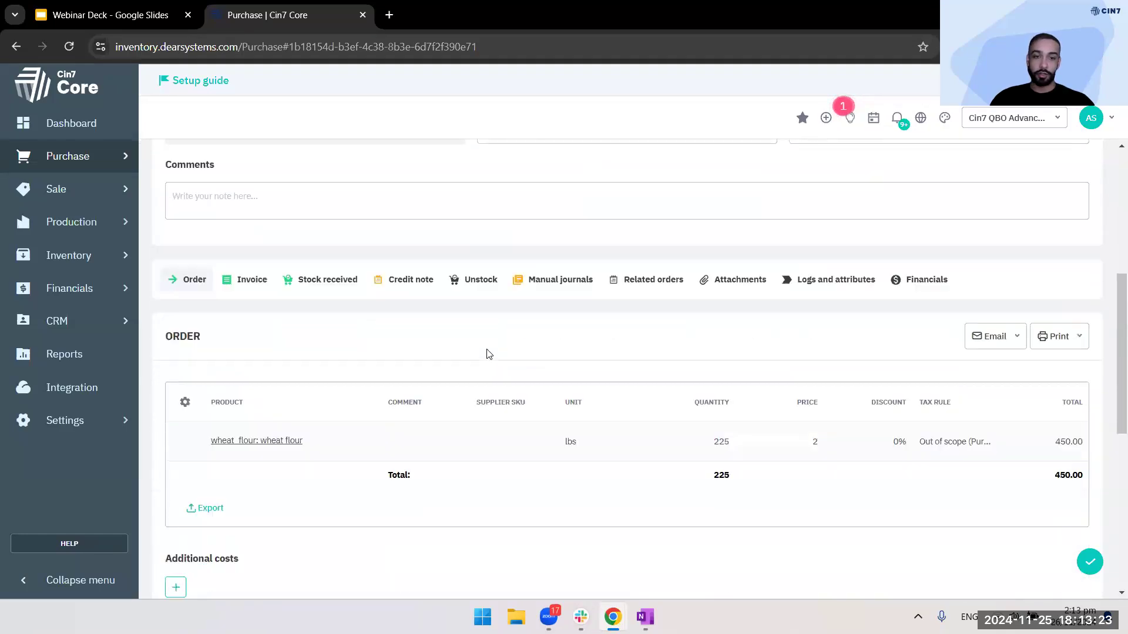
pyautogui.scroll(-1, 276, 411)
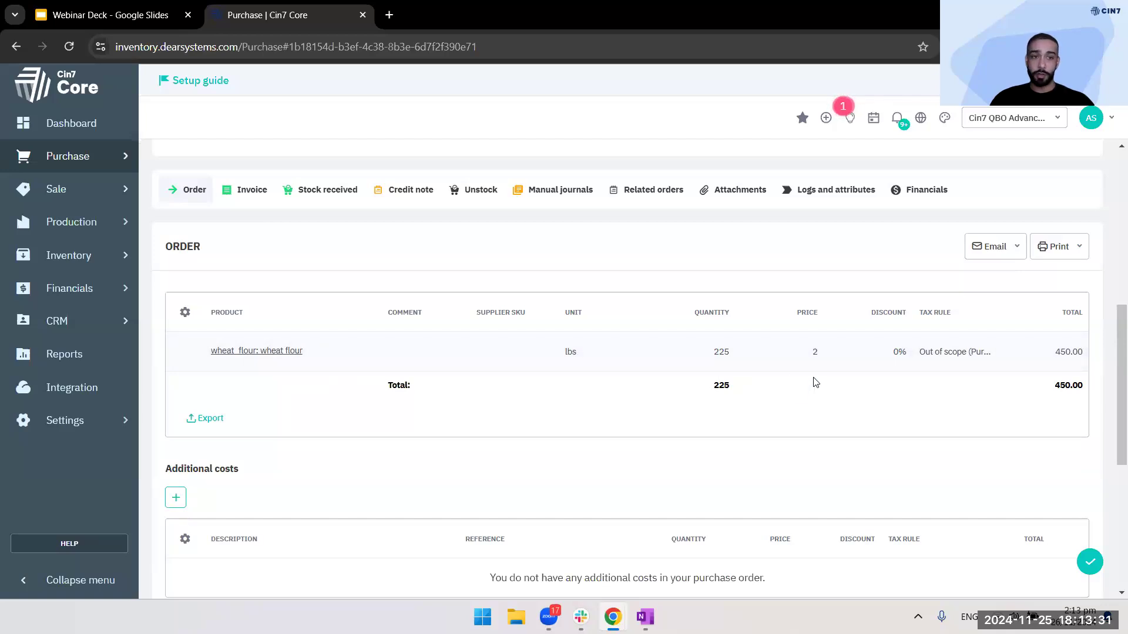
pyautogui.scroll(-3, 492, 422)
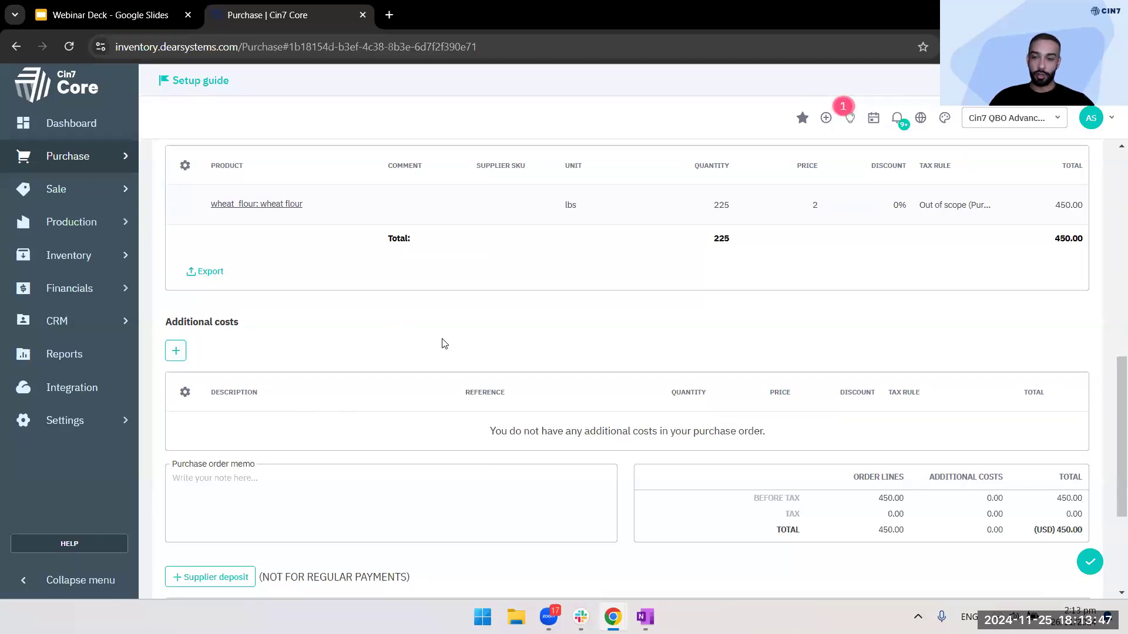
pyautogui.scroll(1, 449, 353)
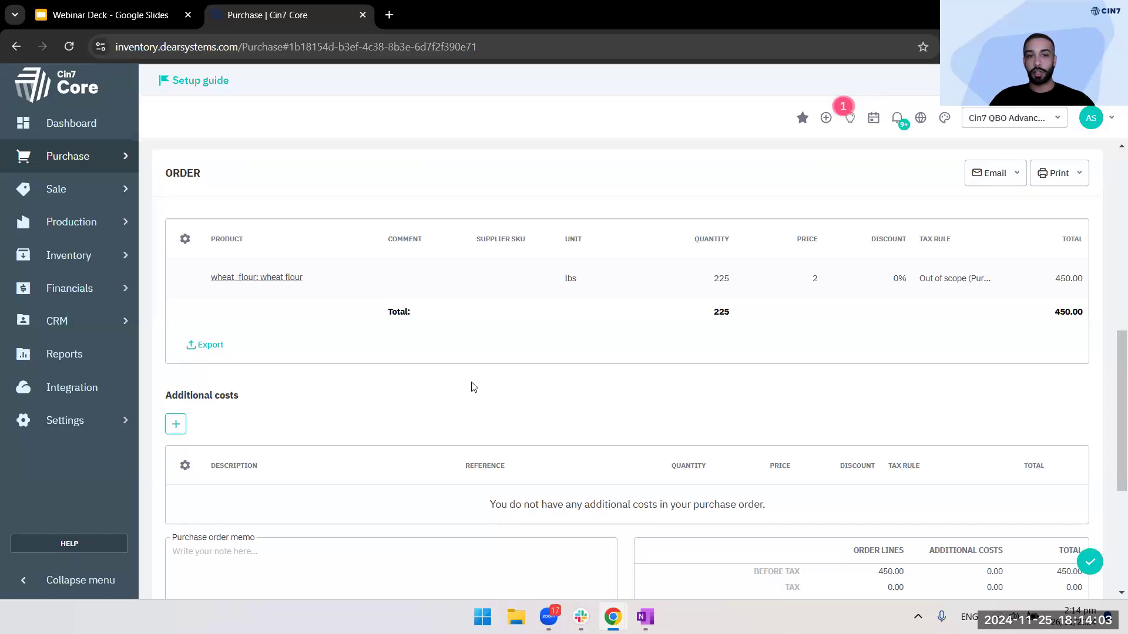
pyautogui.scroll(4, 474, 388)
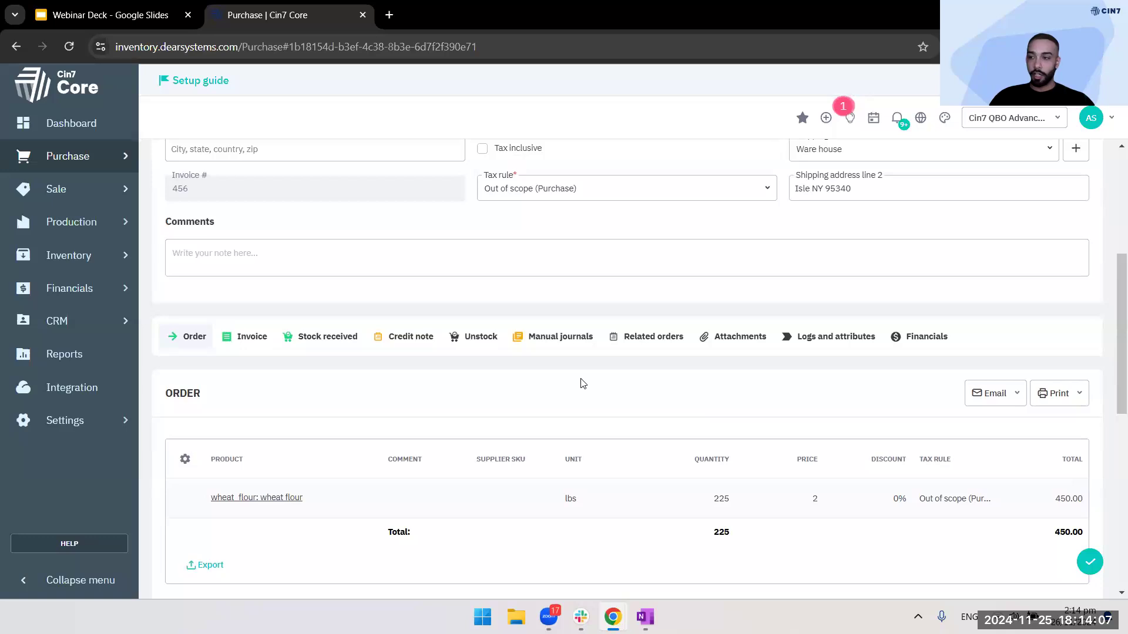
# Open the purchase's invoice and review its dates, product lines, additional costs and payments sections
pyautogui.click(244, 337)
pyautogui.scroll(-1, 552, 413)
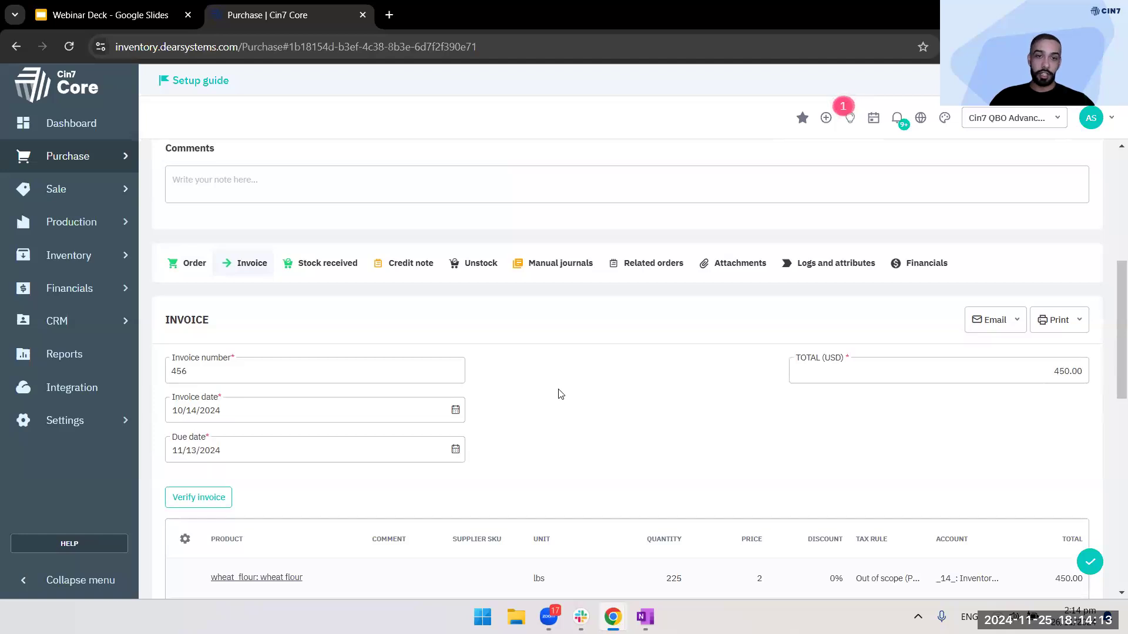
pyautogui.scroll(-1, 559, 352)
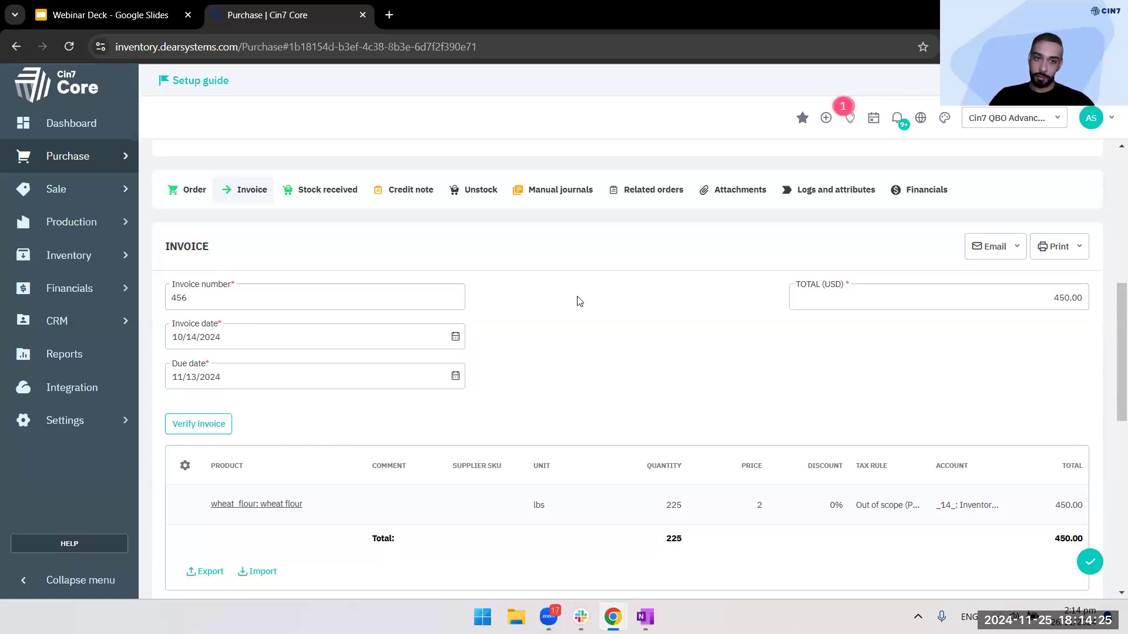
pyautogui.scroll(-1, 579, 301)
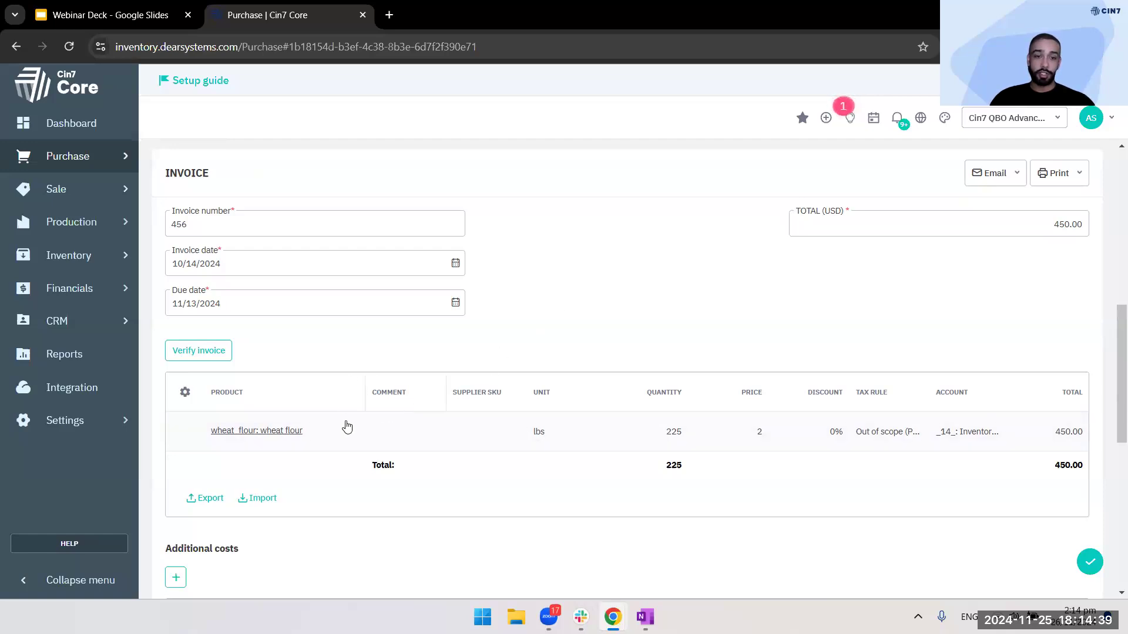
pyautogui.scroll(2, 340, 405)
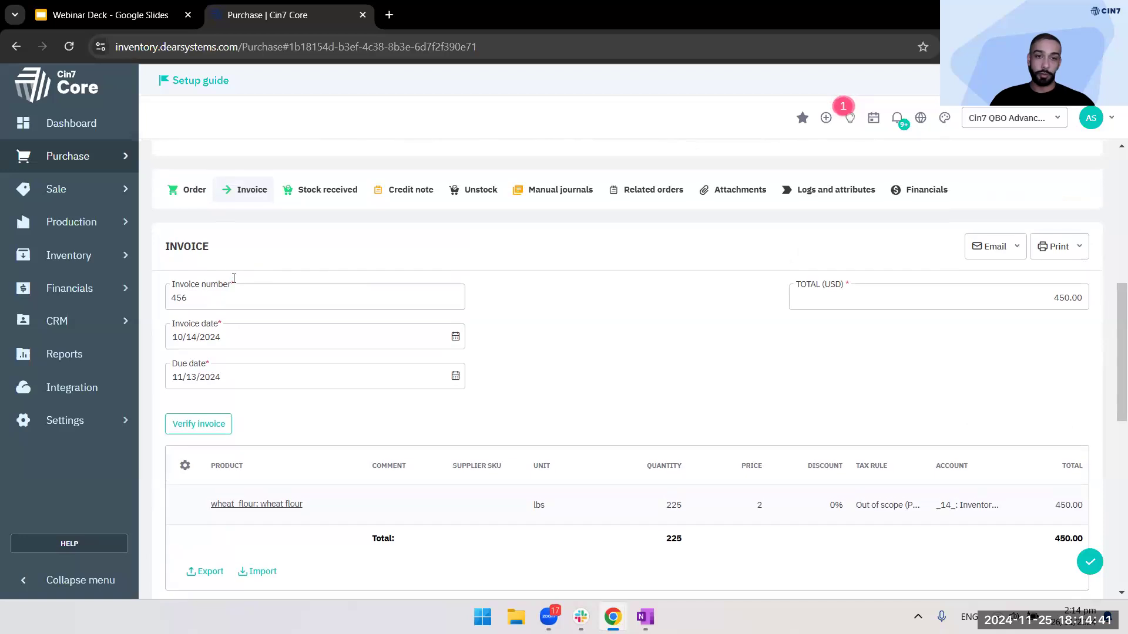
pyautogui.scroll(-2, 288, 425)
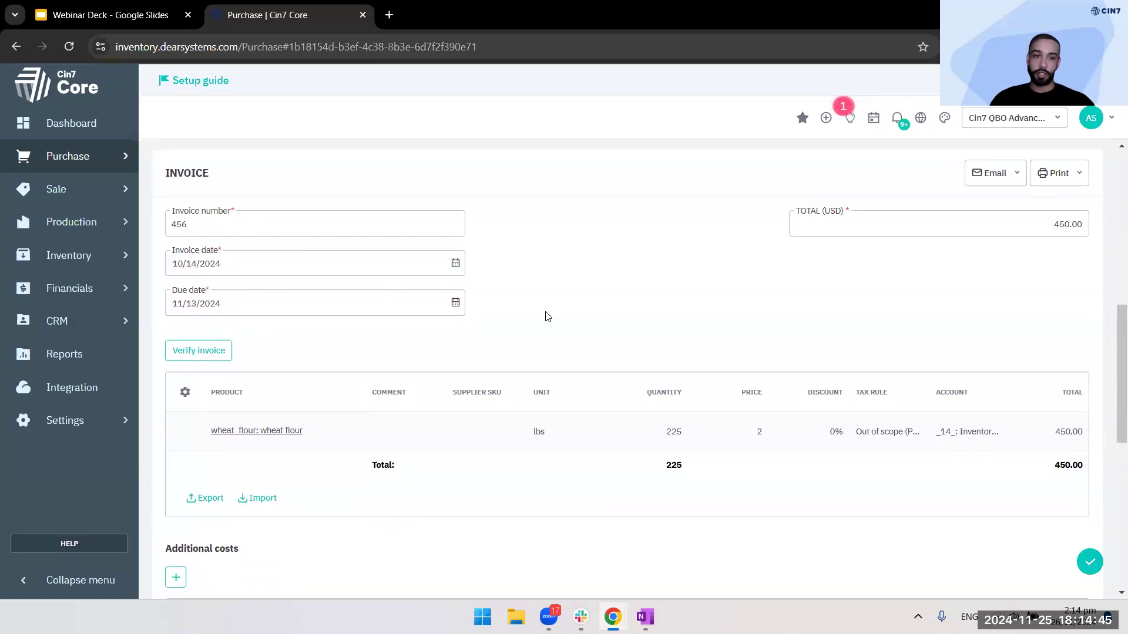
pyautogui.scroll(-4, 611, 343)
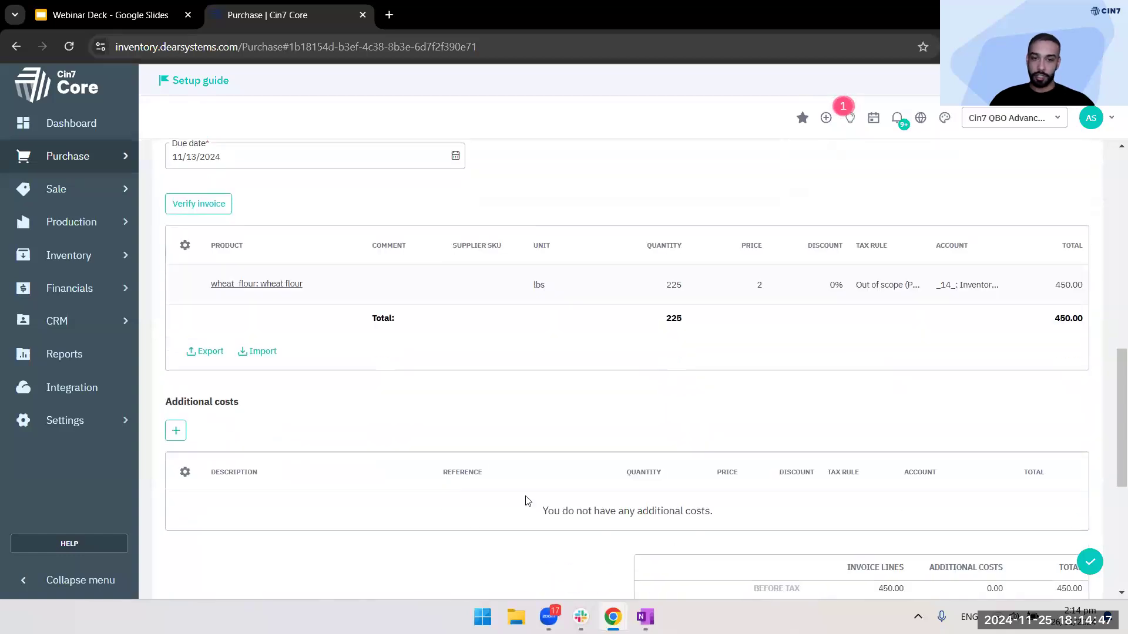
pyautogui.scroll(6, 479, 491)
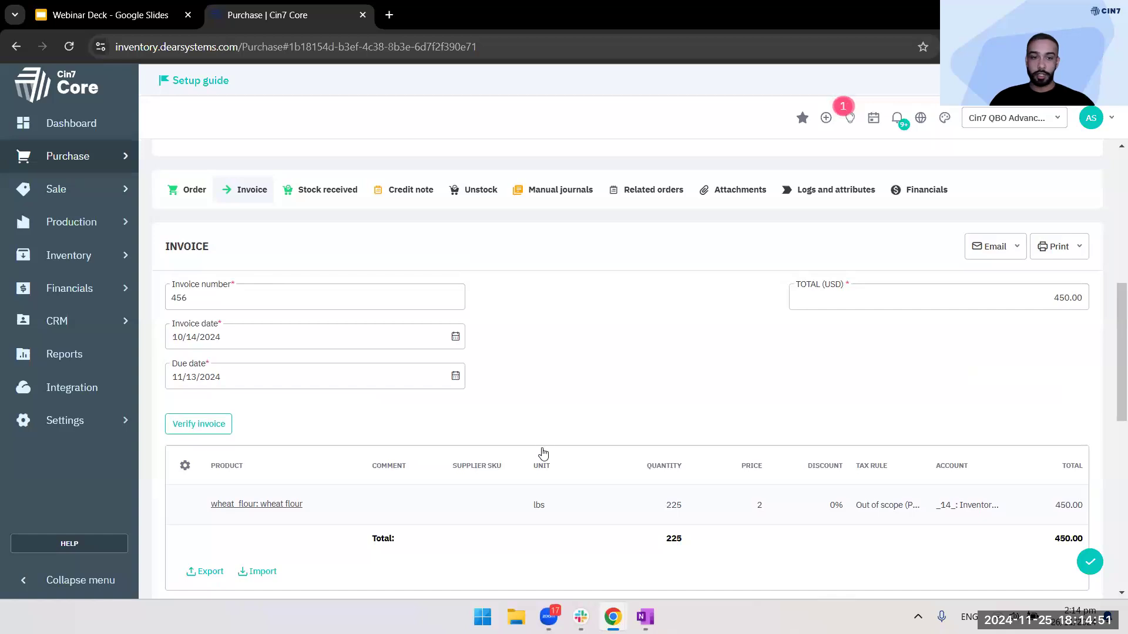
pyautogui.scroll(-8, 458, 443)
pyautogui.scroll(-5, 410, 428)
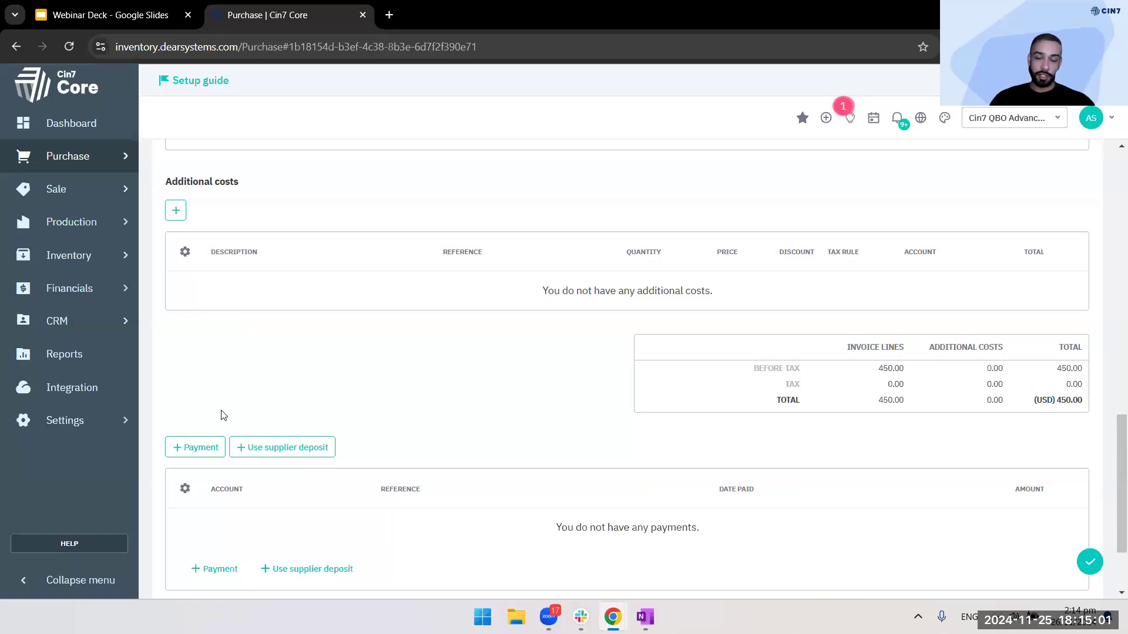
pyautogui.scroll(4, 249, 428)
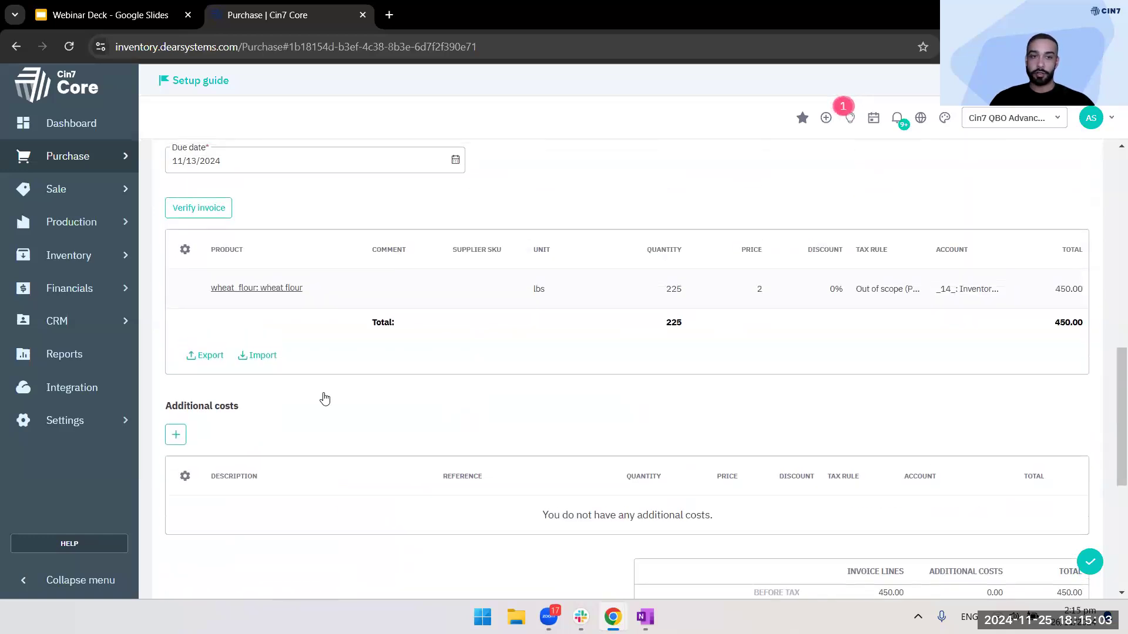
pyautogui.scroll(4, 325, 400)
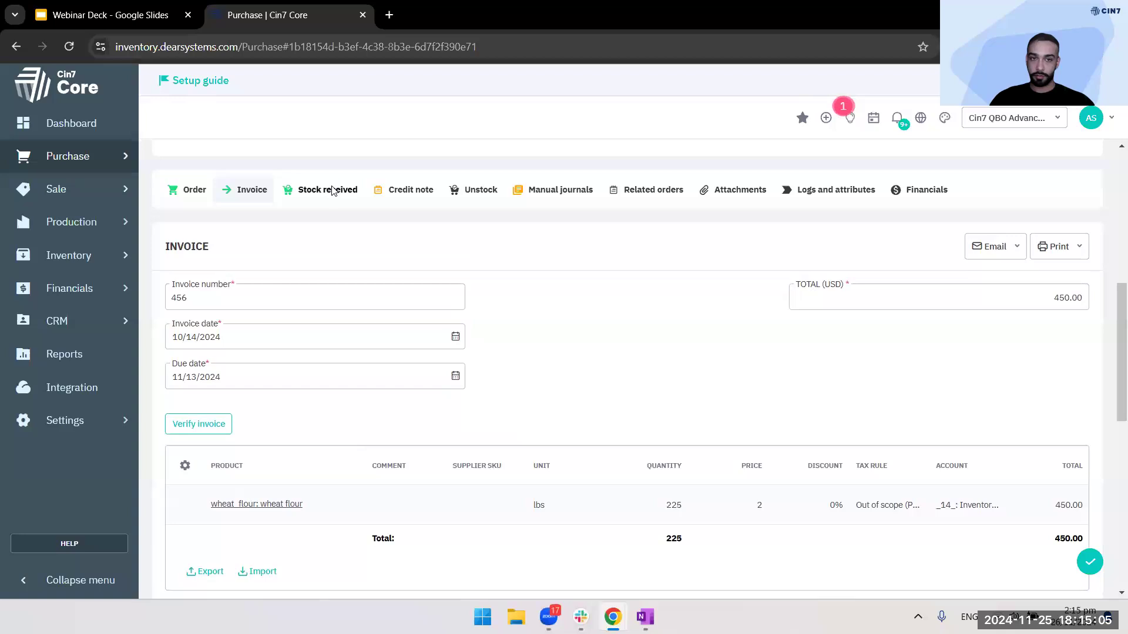
# View the purchase's received stock, and mark the purchase order PDF in its attachments as processed
pyautogui.click(333, 190)
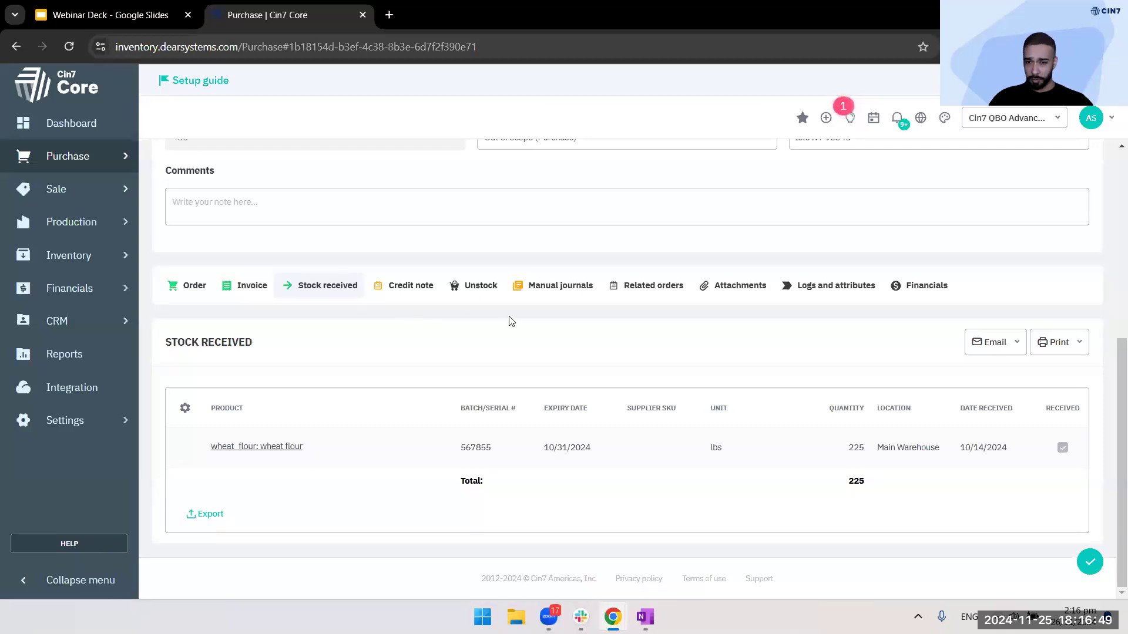
pyautogui.click(740, 285)
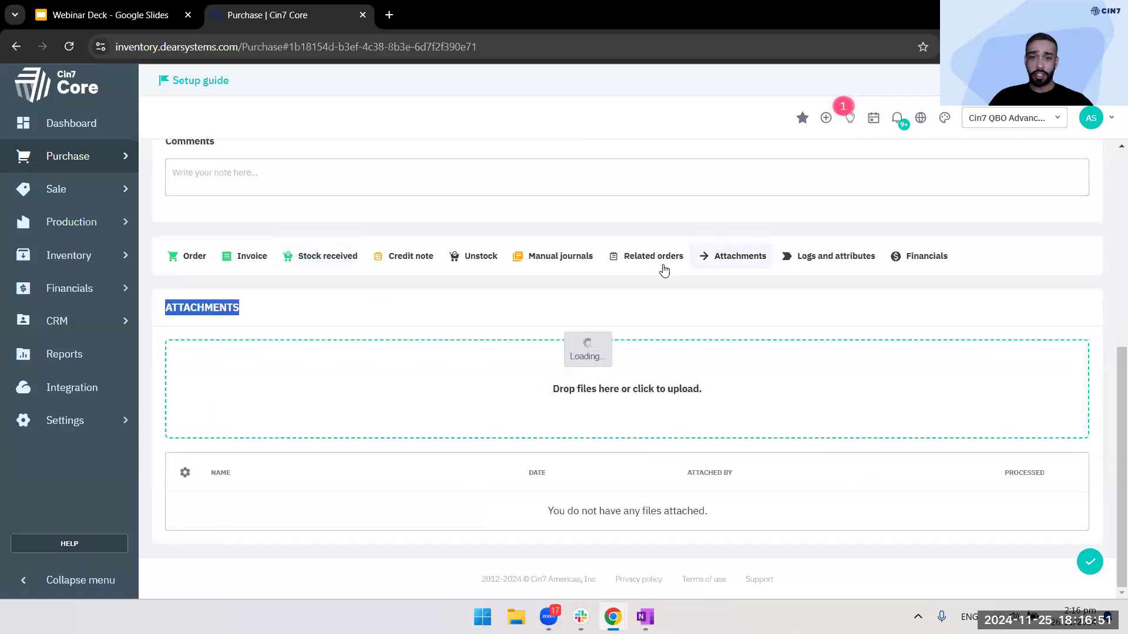
pyautogui.click(692, 294)
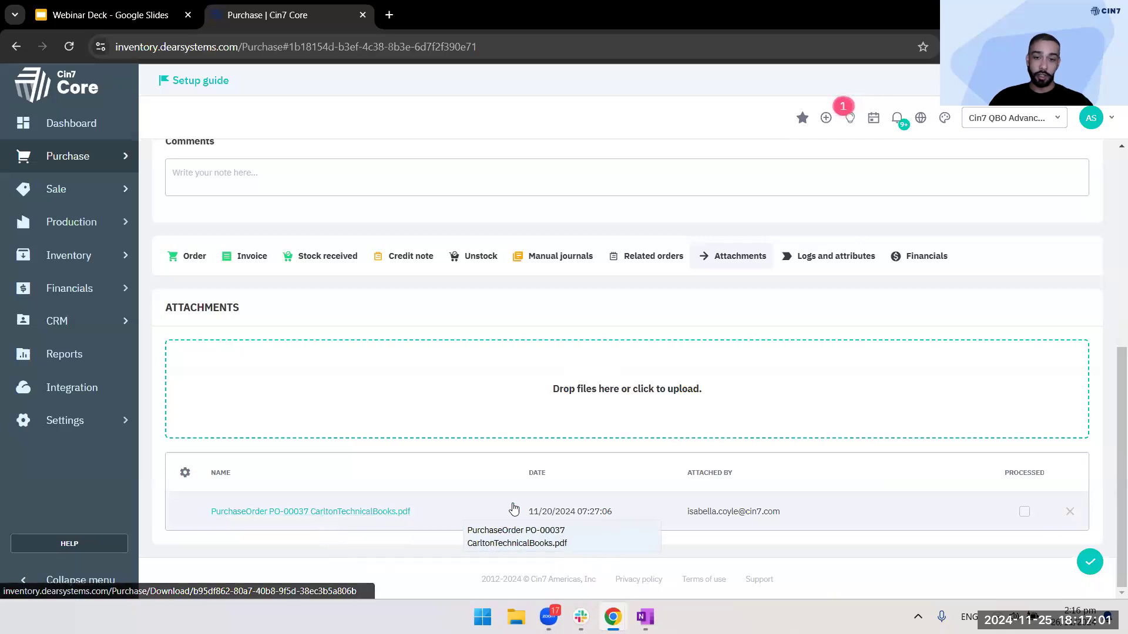
pyautogui.click(1024, 512)
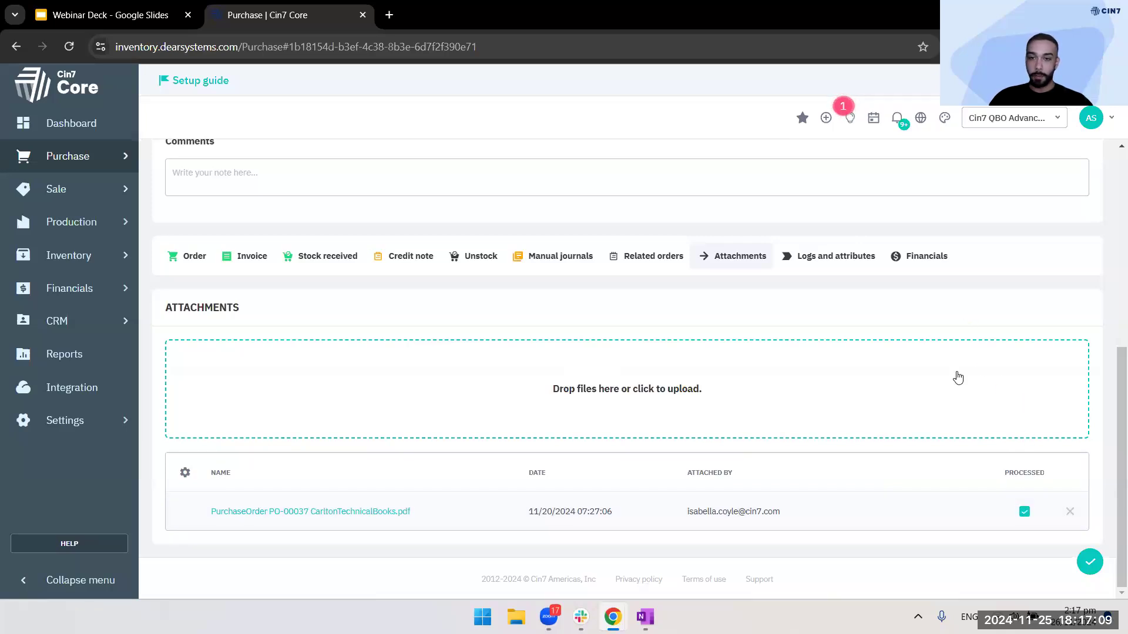
# Leave the purchase and open the list of all sales
pyautogui.scroll(6, 957, 378)
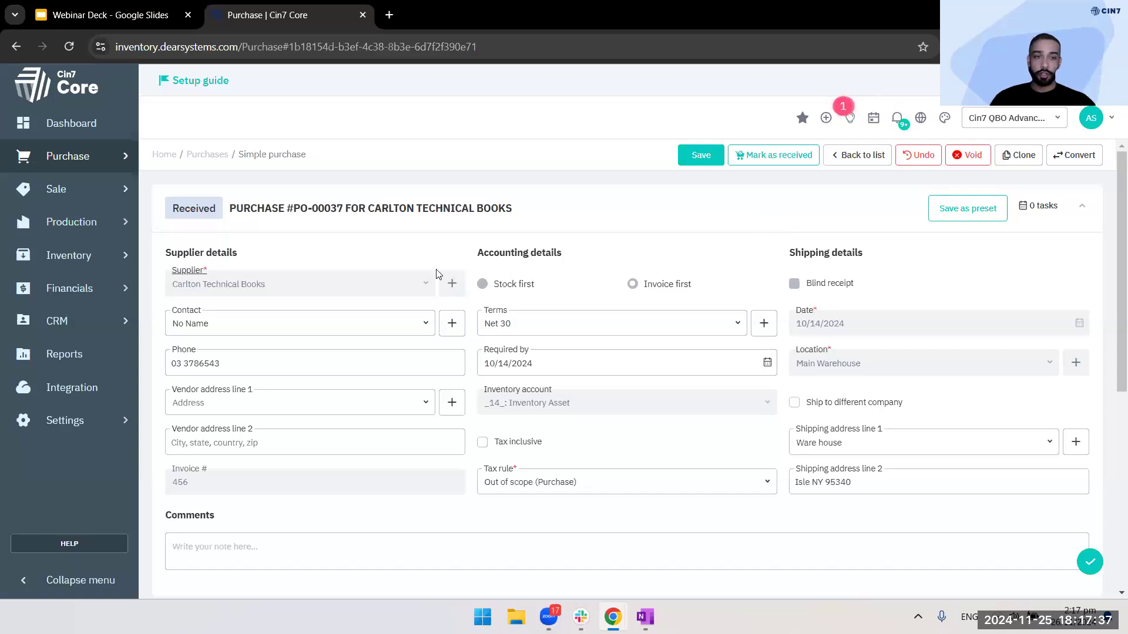
pyautogui.click(112, 195)
pyautogui.click(211, 359)
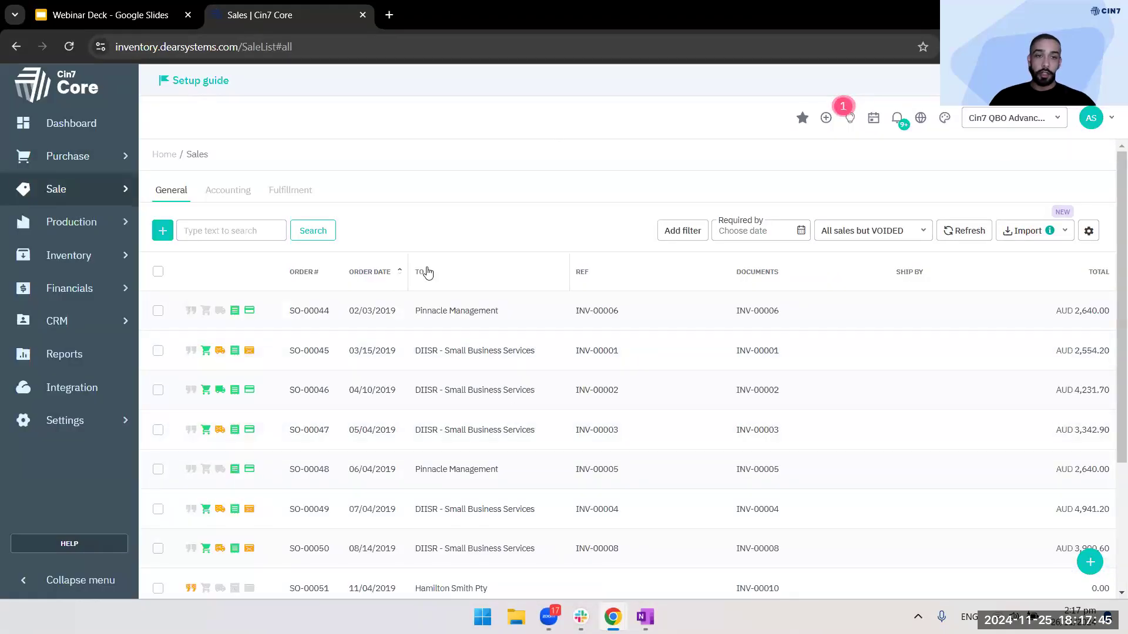
# Review the sales list in its General, Accounting and Fulfillment views, then return to the General view
pyautogui.scroll(-3, 449, 556)
pyautogui.scroll(3, 448, 556)
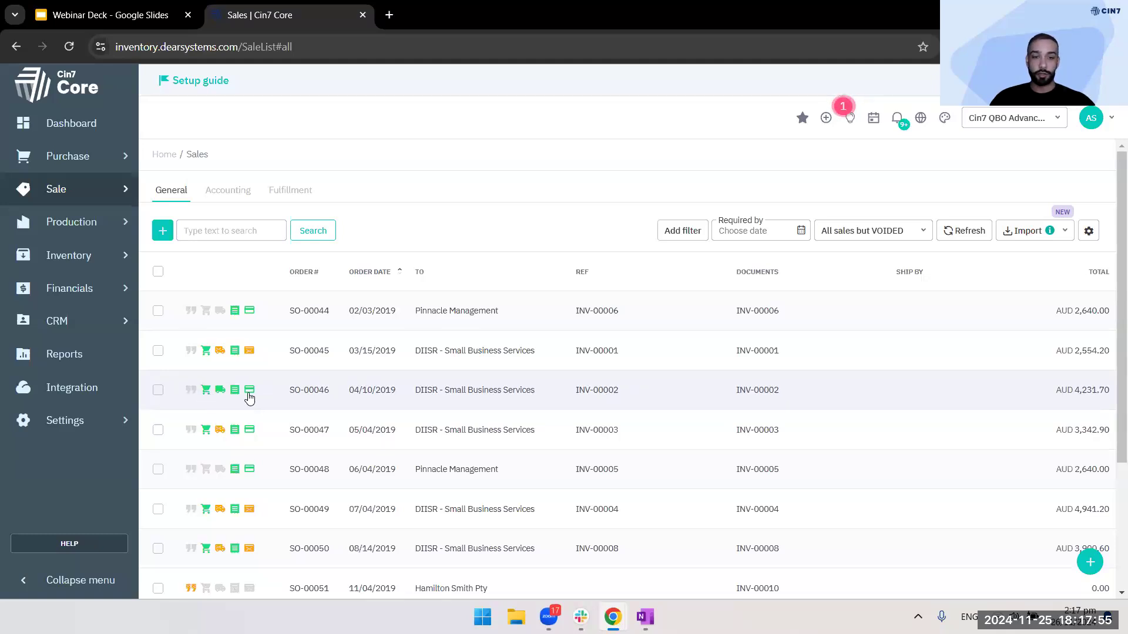
pyautogui.scroll(-2, 251, 388)
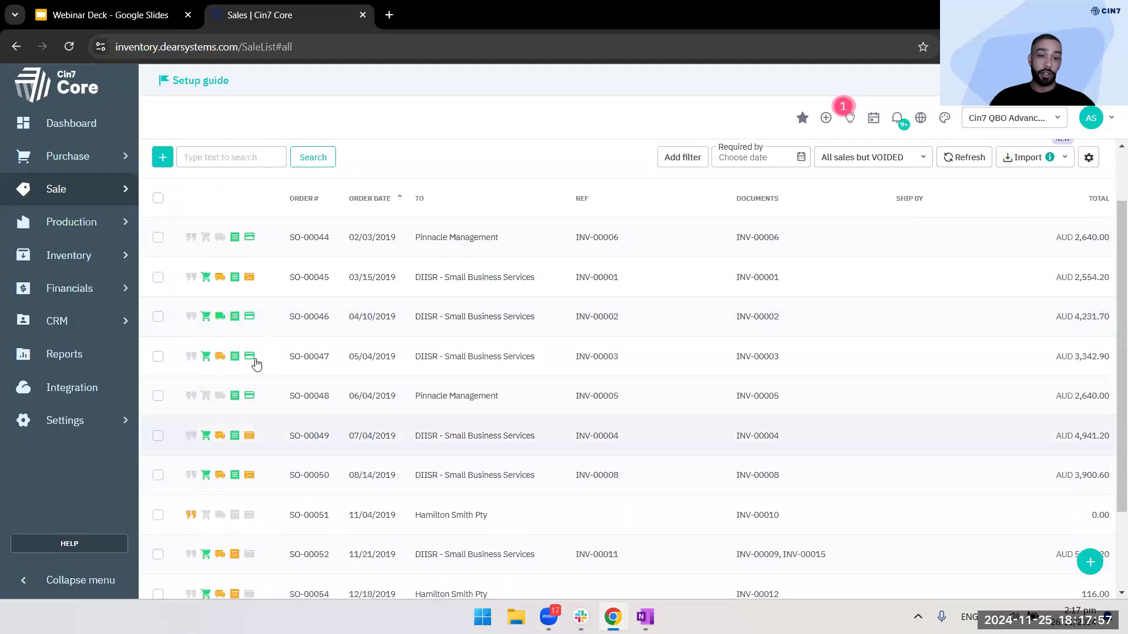
pyautogui.scroll(2, 252, 352)
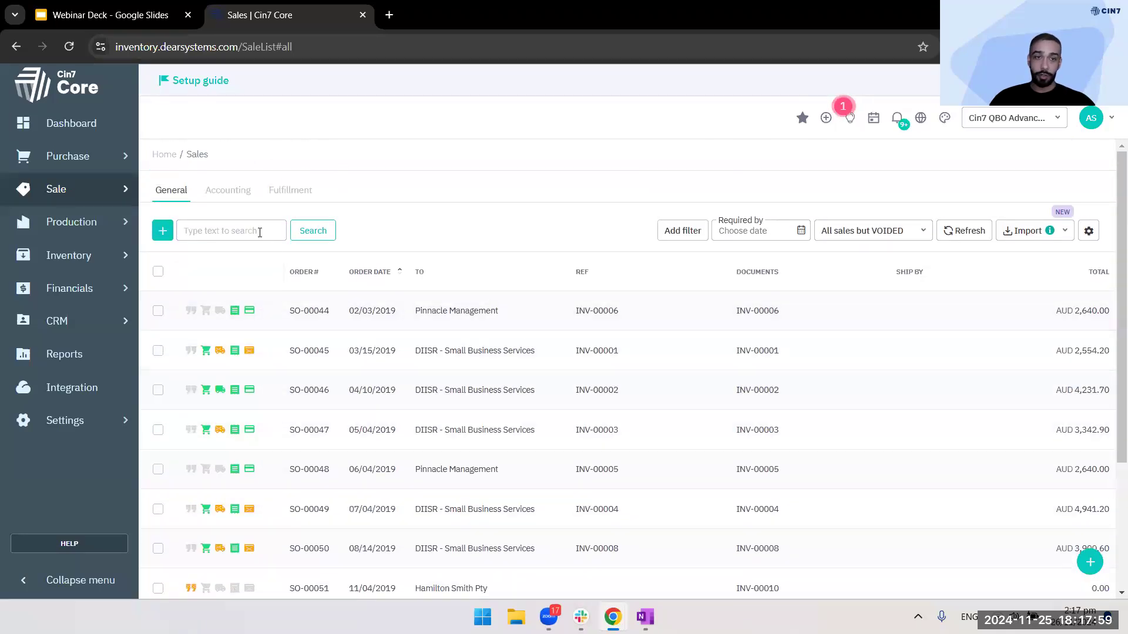
pyautogui.click(221, 195)
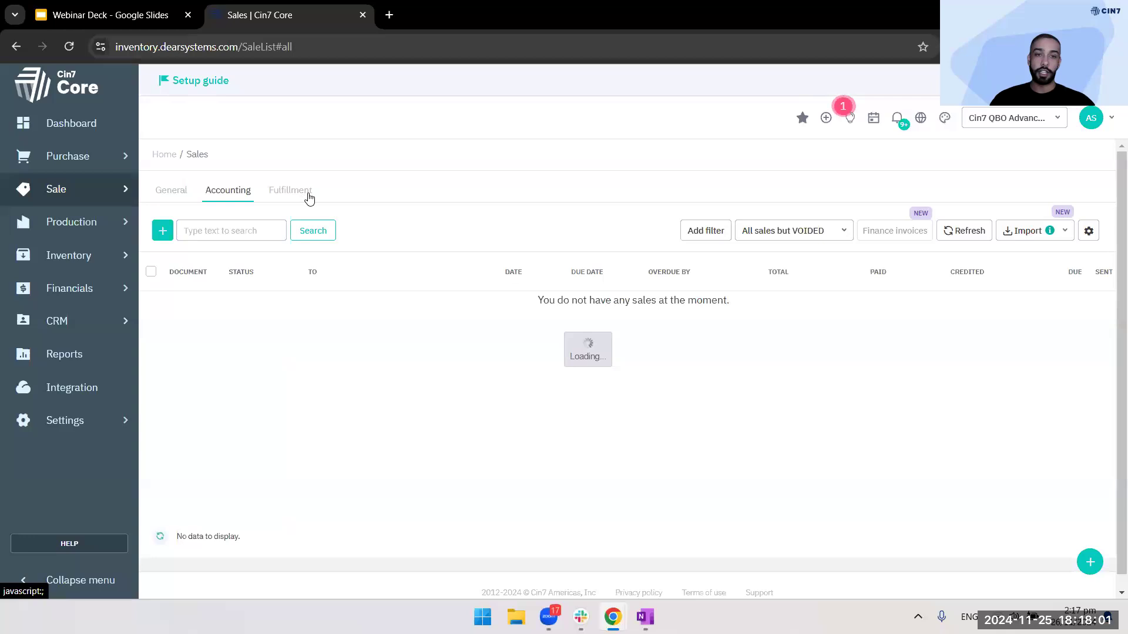
pyautogui.click(308, 195)
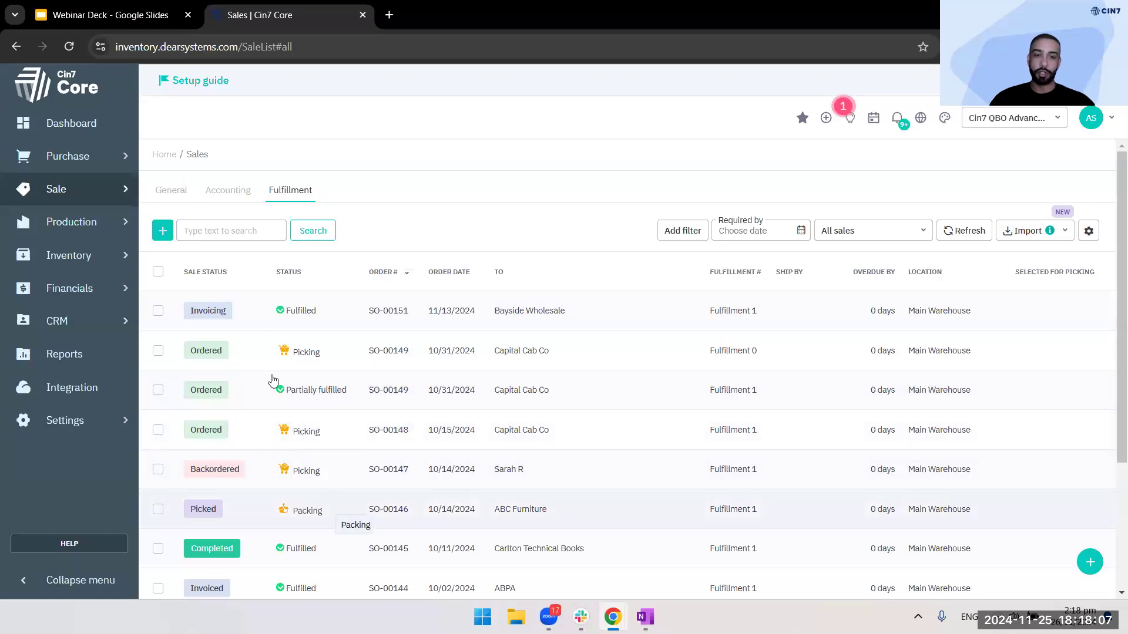
pyautogui.click(176, 192)
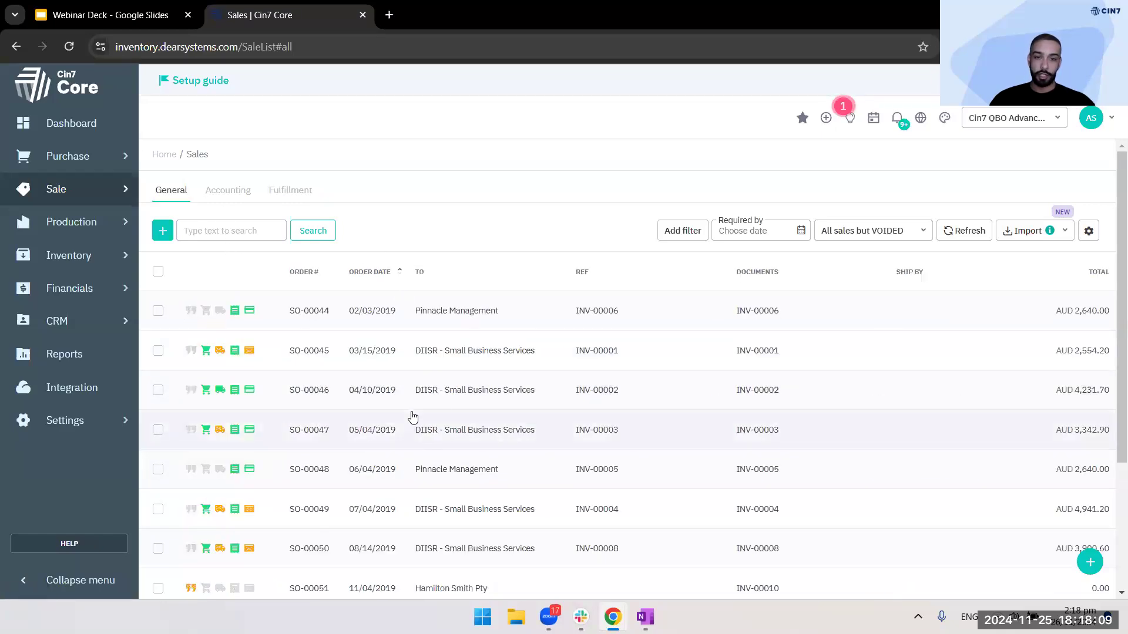
# Open the DIISR - Small Business Services sale dated 04/10/2019 and review its expanded customer, accounting and shipping details
pyautogui.click(413, 394)
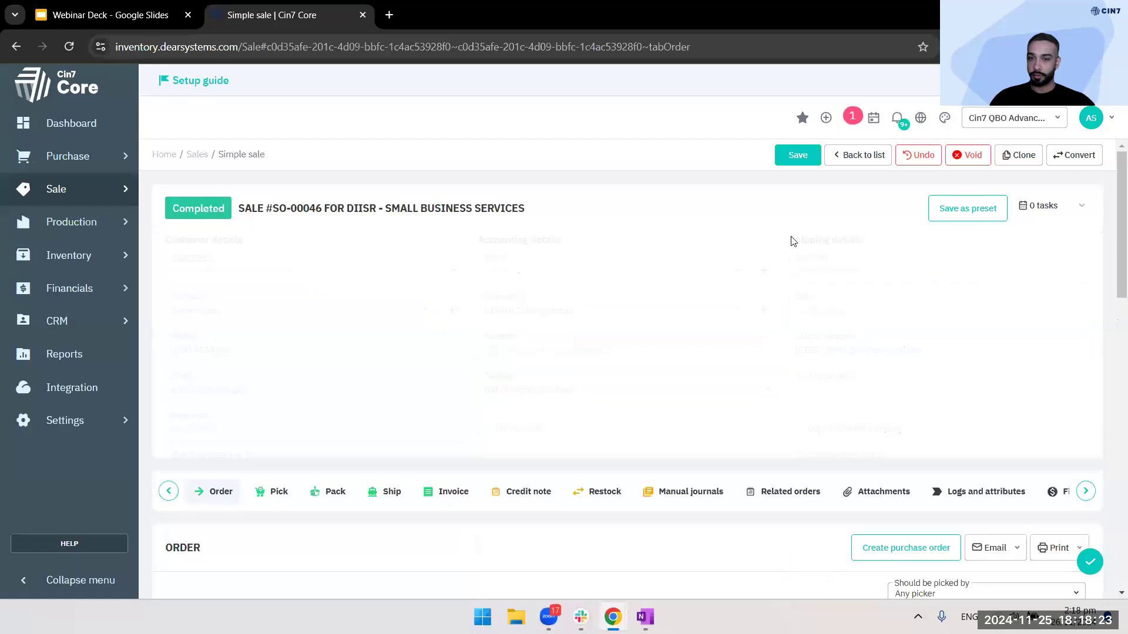
pyautogui.click(1081, 207)
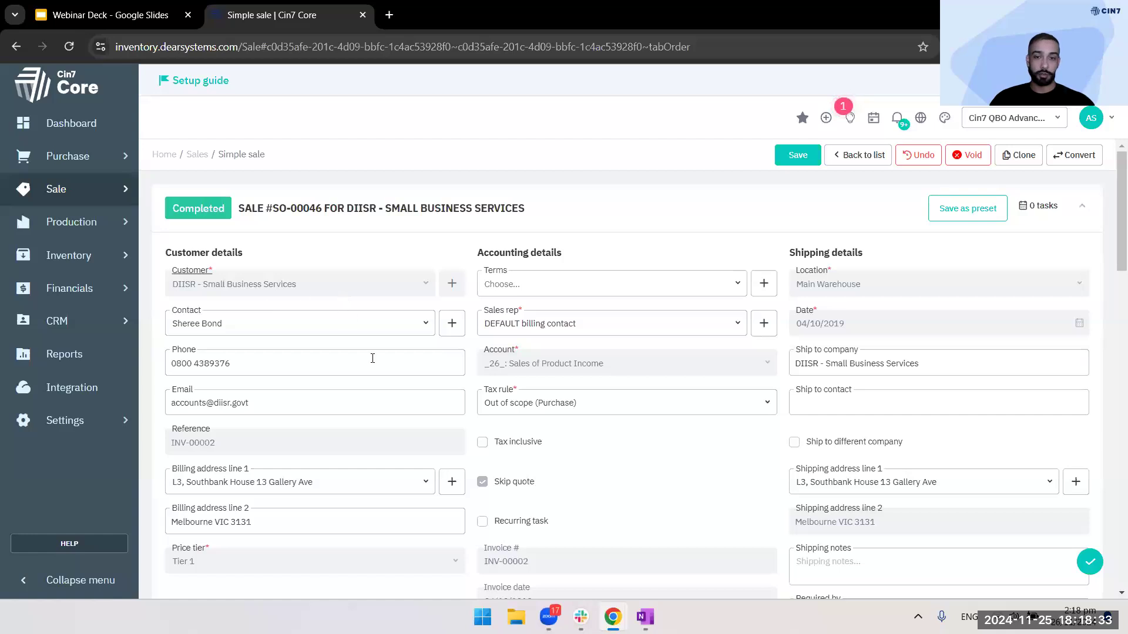
pyautogui.scroll(-2, 372, 359)
pyautogui.scroll(2, 952, 334)
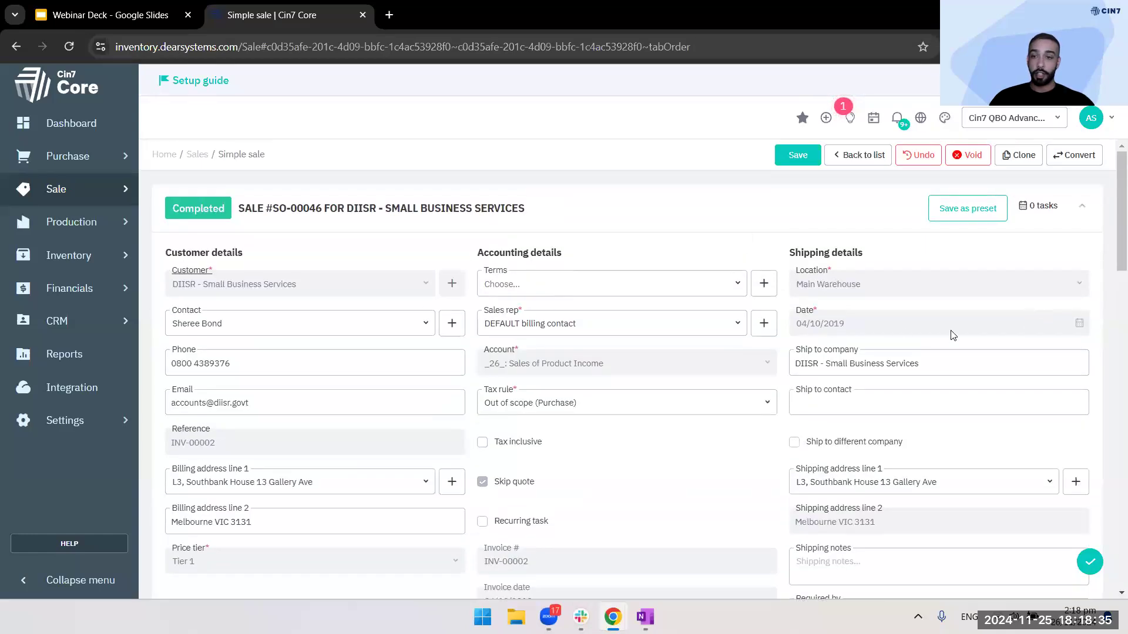
pyautogui.scroll(-1, 964, 343)
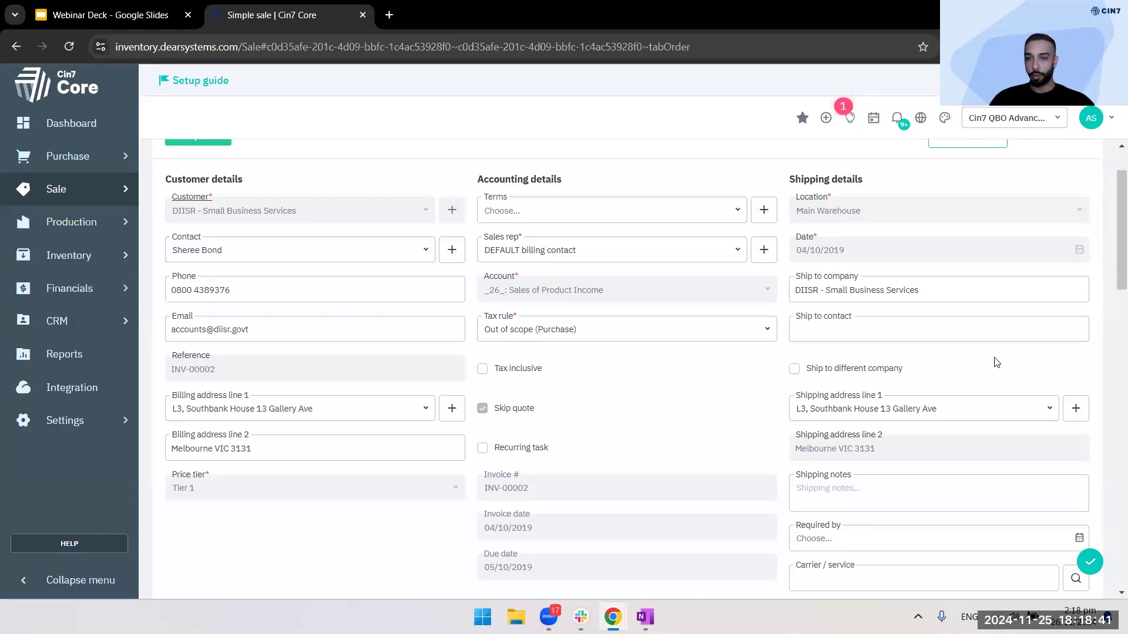
pyautogui.scroll(-3, 997, 362)
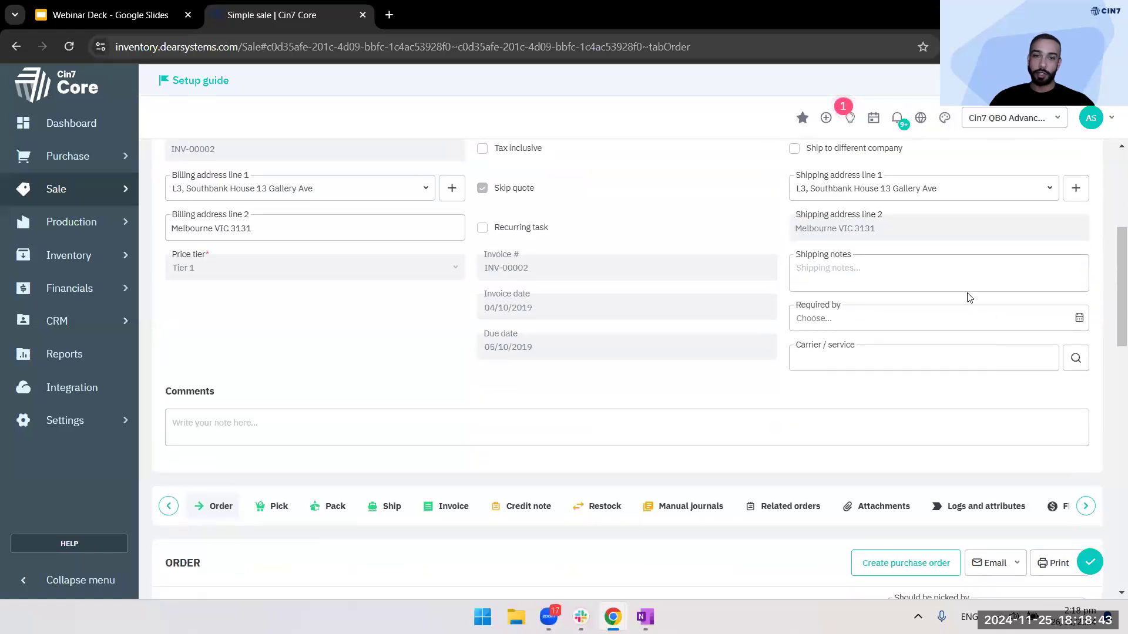
pyautogui.scroll(-3, 972, 311)
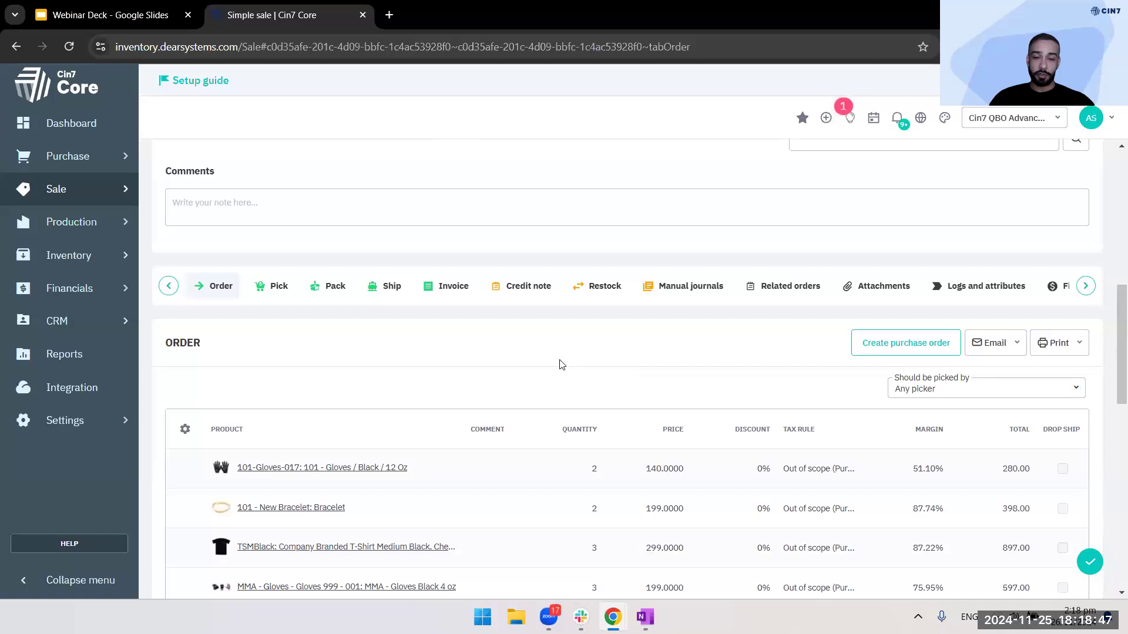
# Review the sale's order lines, additional charges and services, and order totals
pyautogui.scroll(-2, 604, 356)
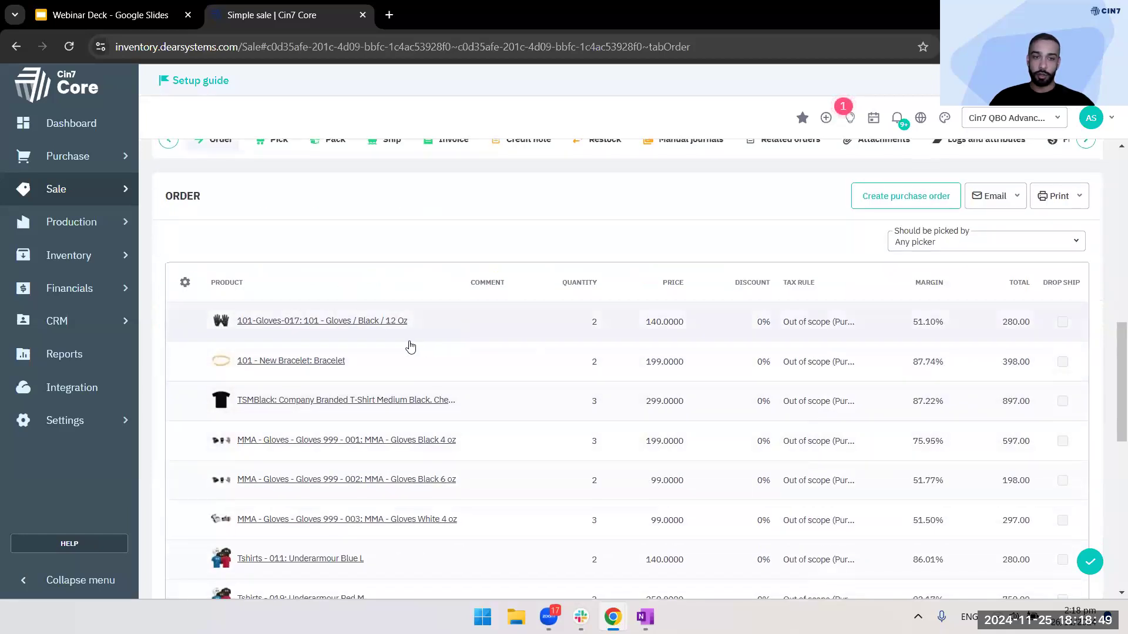
pyautogui.scroll(1, 411, 347)
pyautogui.scroll(2, 366, 296)
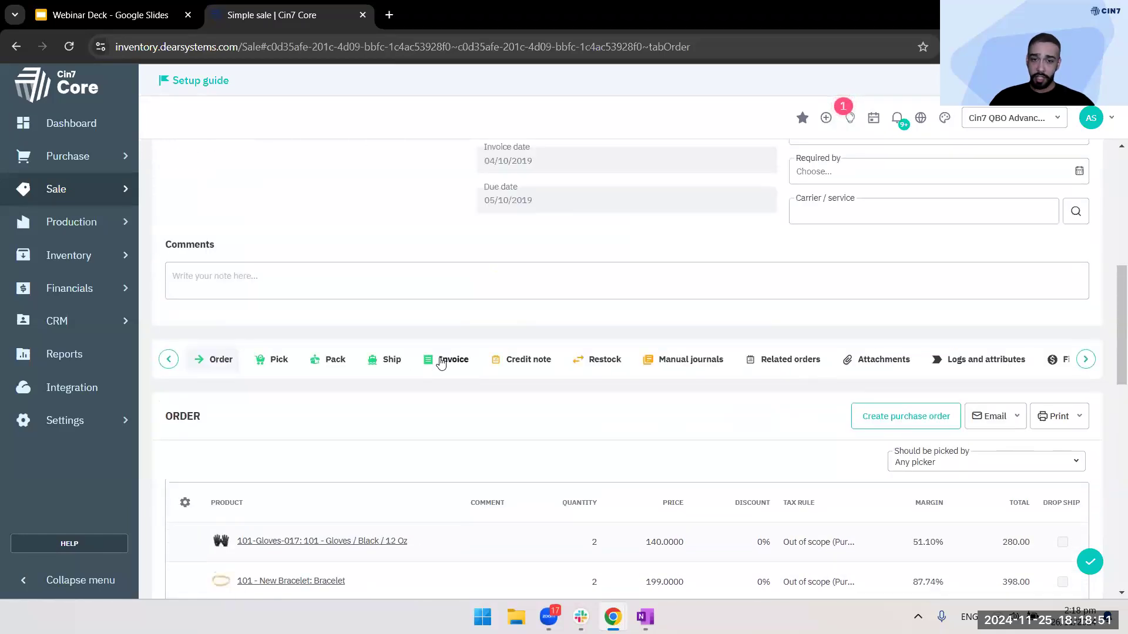
pyautogui.scroll(-9, 387, 299)
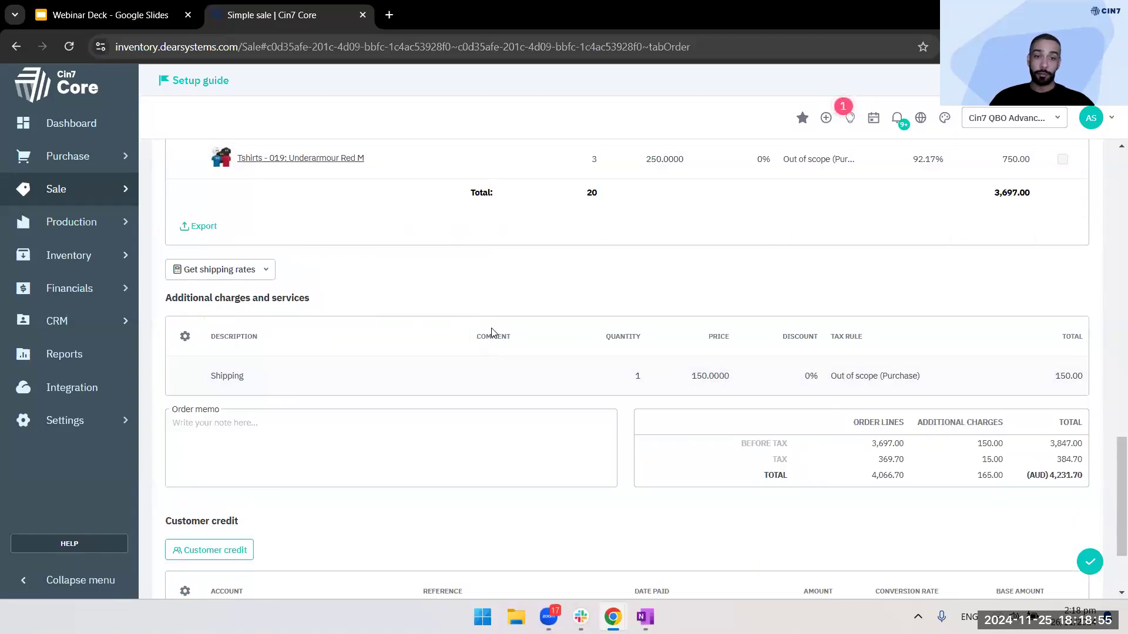
pyautogui.scroll(2, 491, 333)
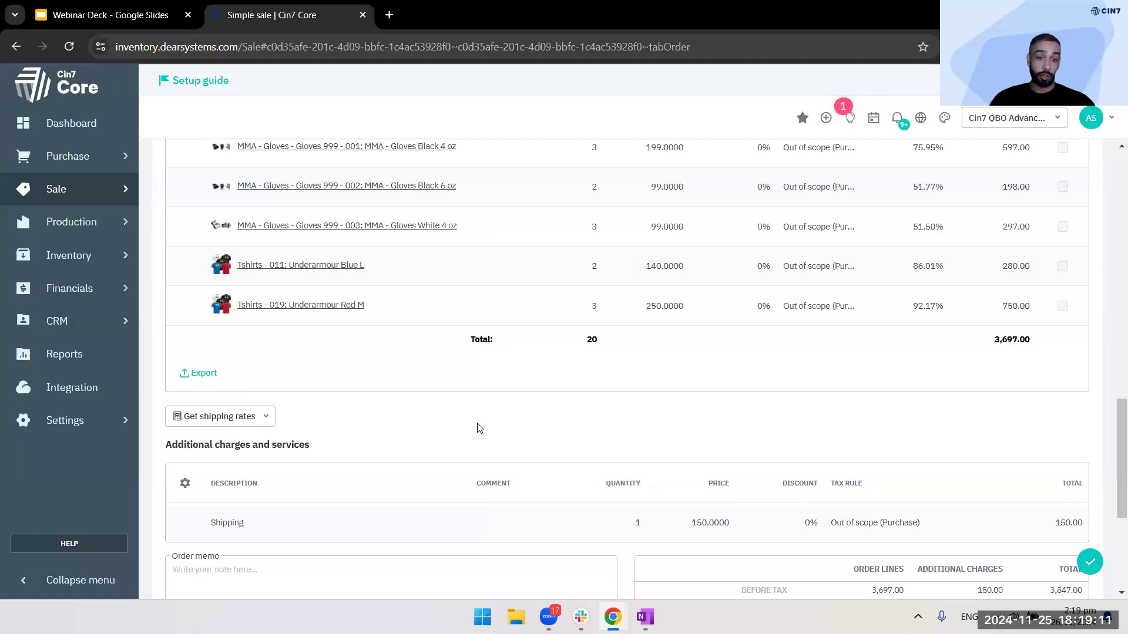
pyautogui.scroll(7, 483, 456)
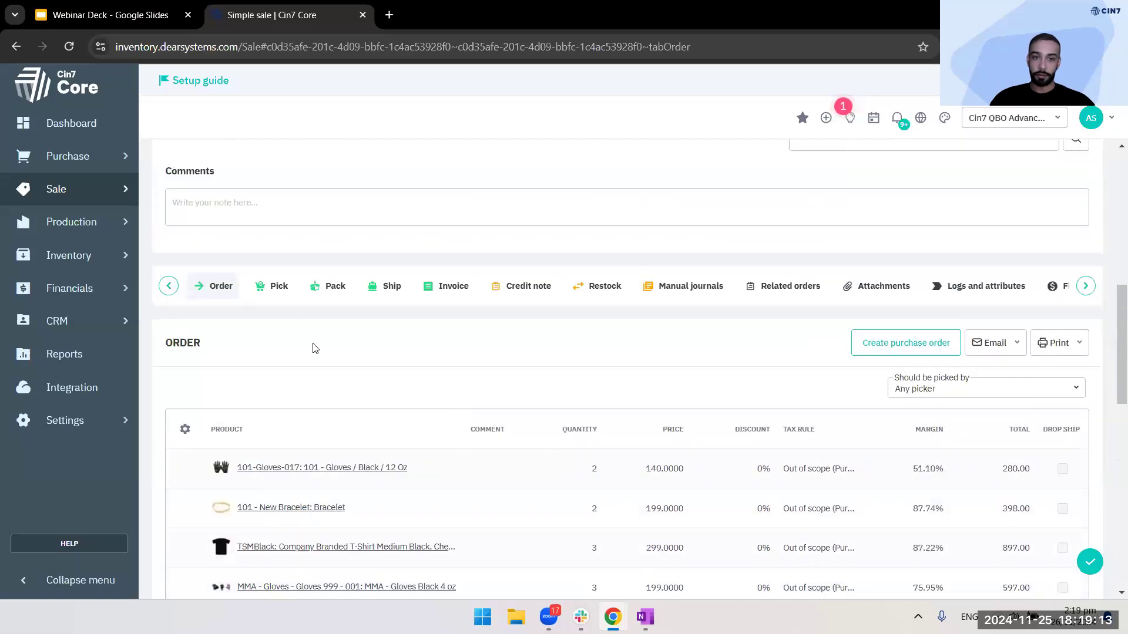
# View the sale's pick stage and return to the sale header
pyautogui.click(281, 289)
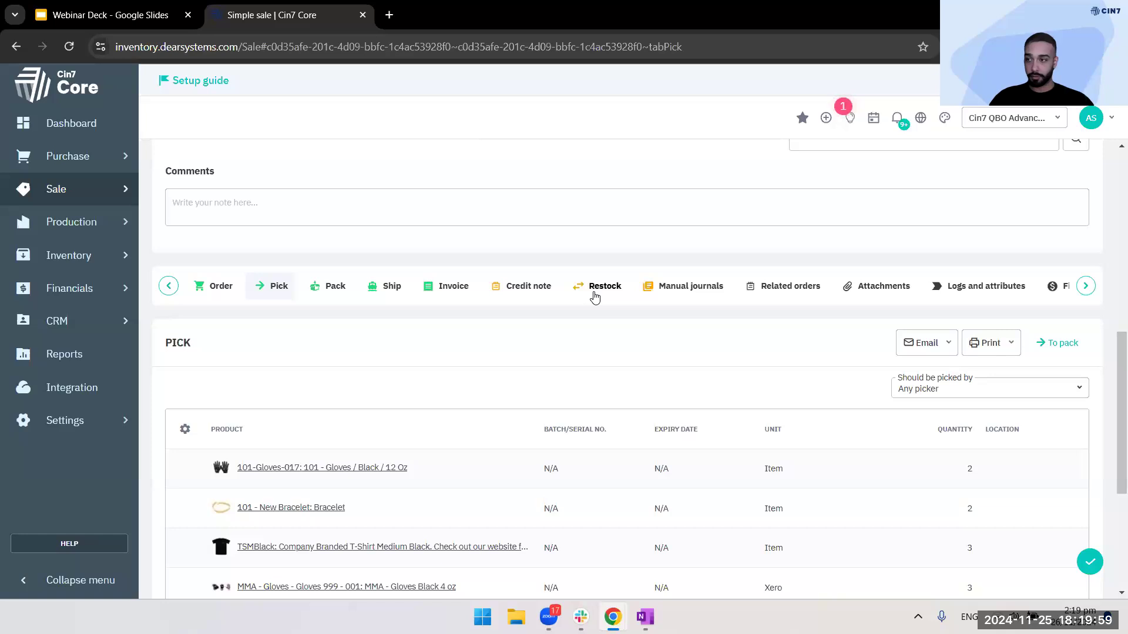
pyautogui.scroll(4, 672, 350)
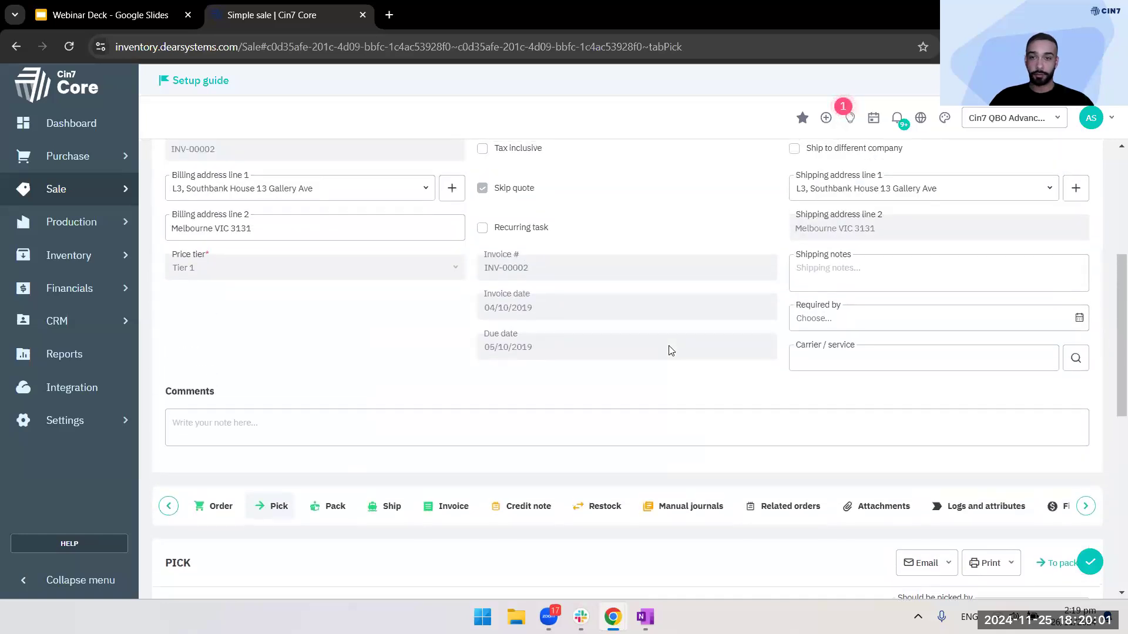
pyautogui.scroll(5, 672, 351)
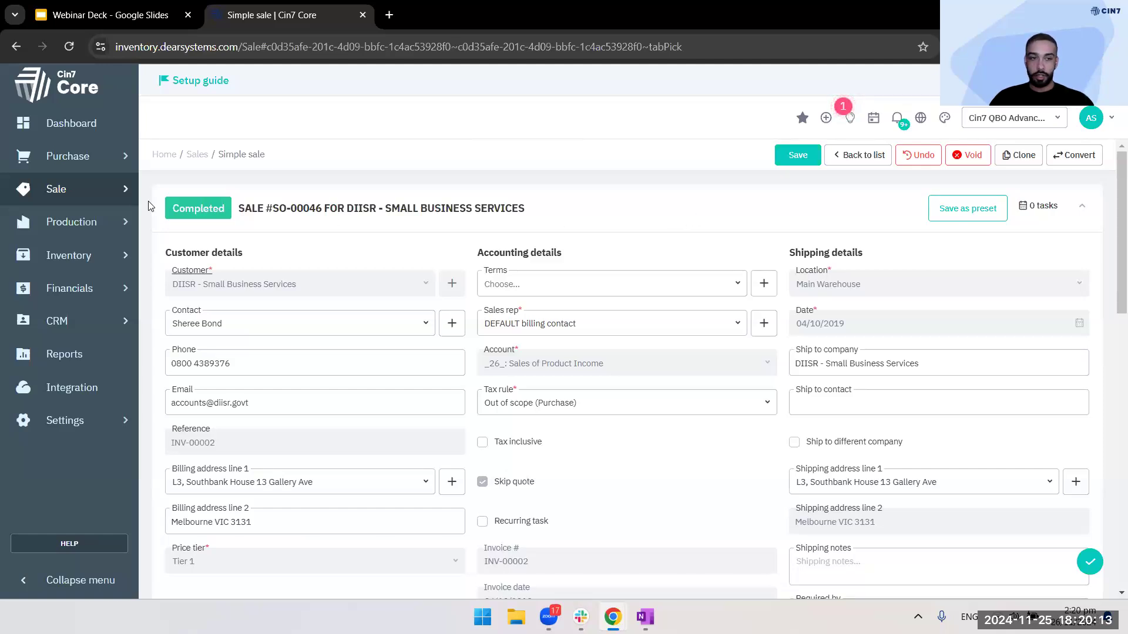
# Leave the sale without saving and open the Sales Overview report from the sale reports
pyautogui.moveTo(94, 217)
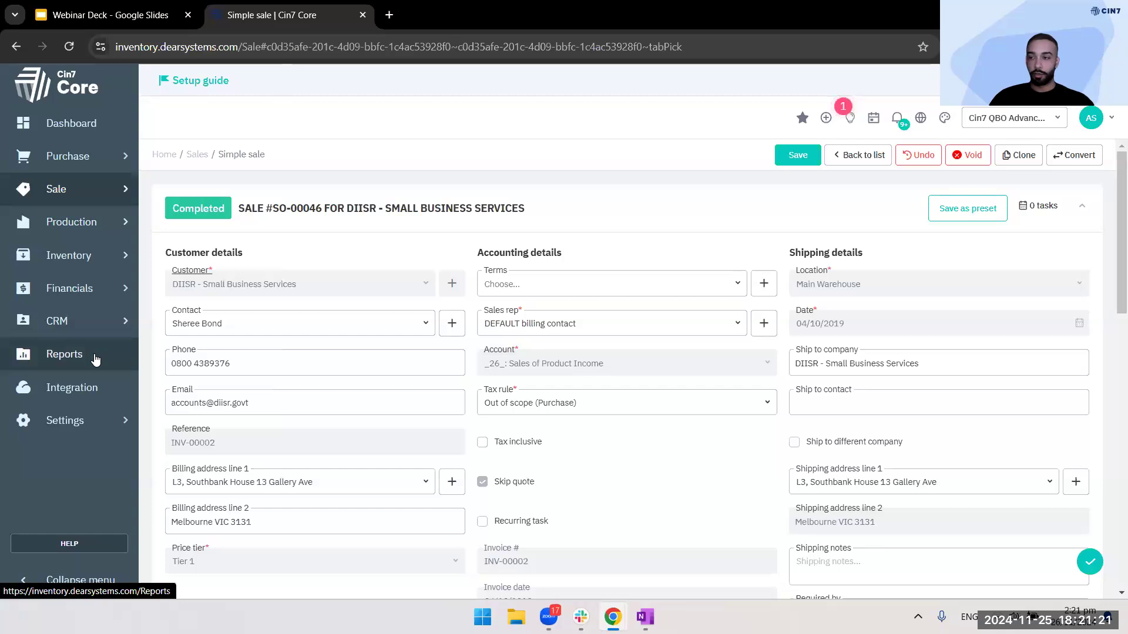
pyautogui.click(95, 356)
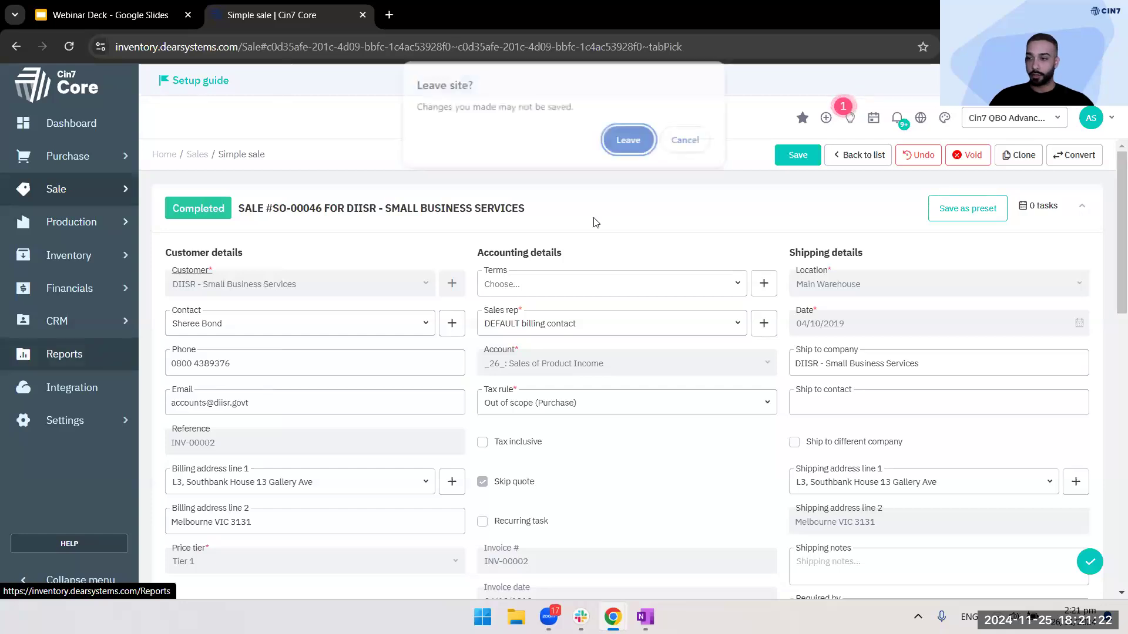
pyautogui.click(640, 143)
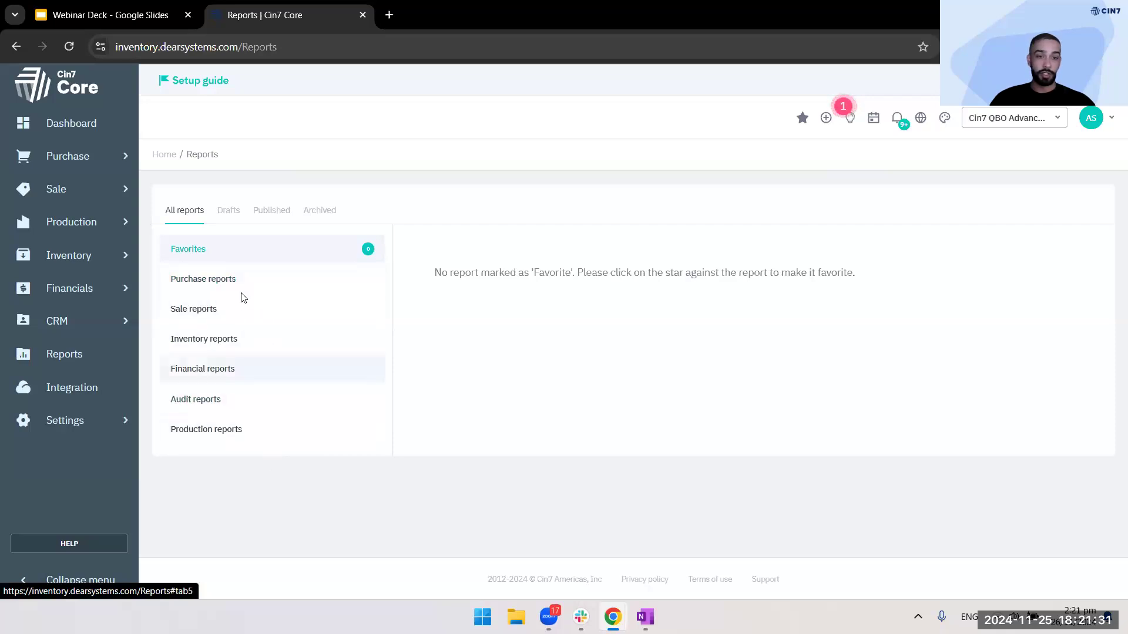
pyautogui.click(241, 317)
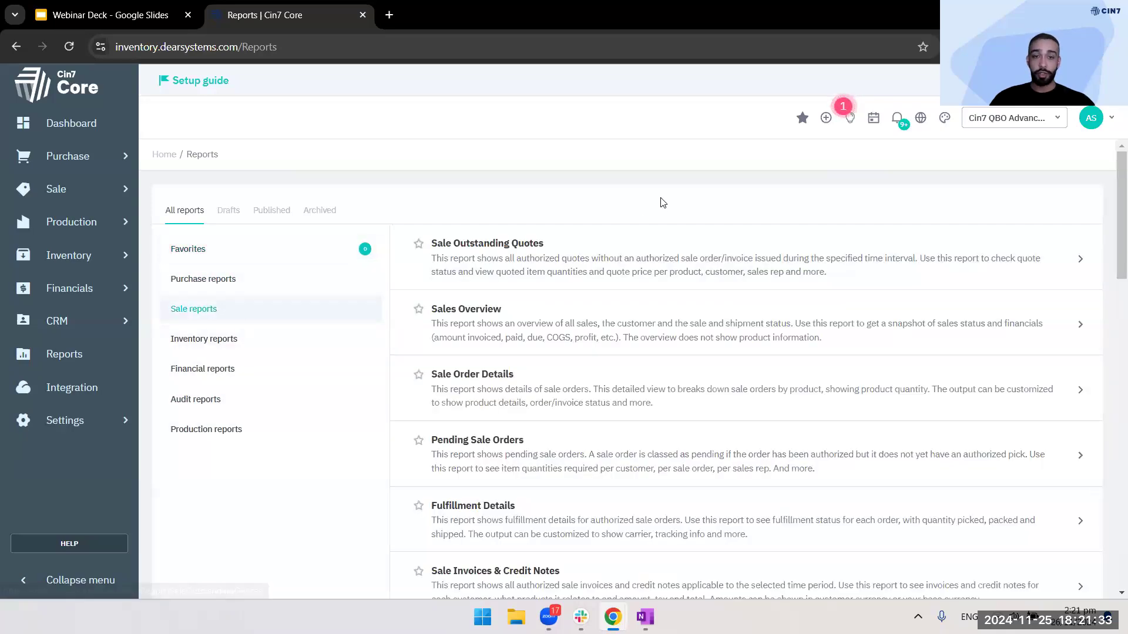
pyautogui.click(510, 313)
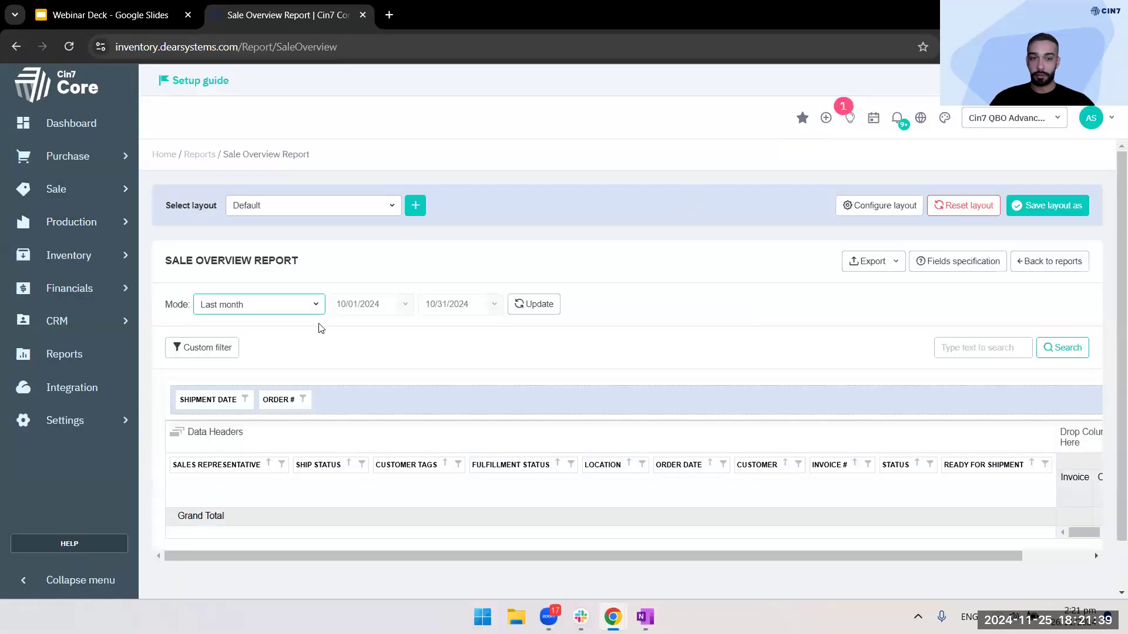
# Set the report period to This year, update the report and look through its sales rows
pyautogui.click(320, 310)
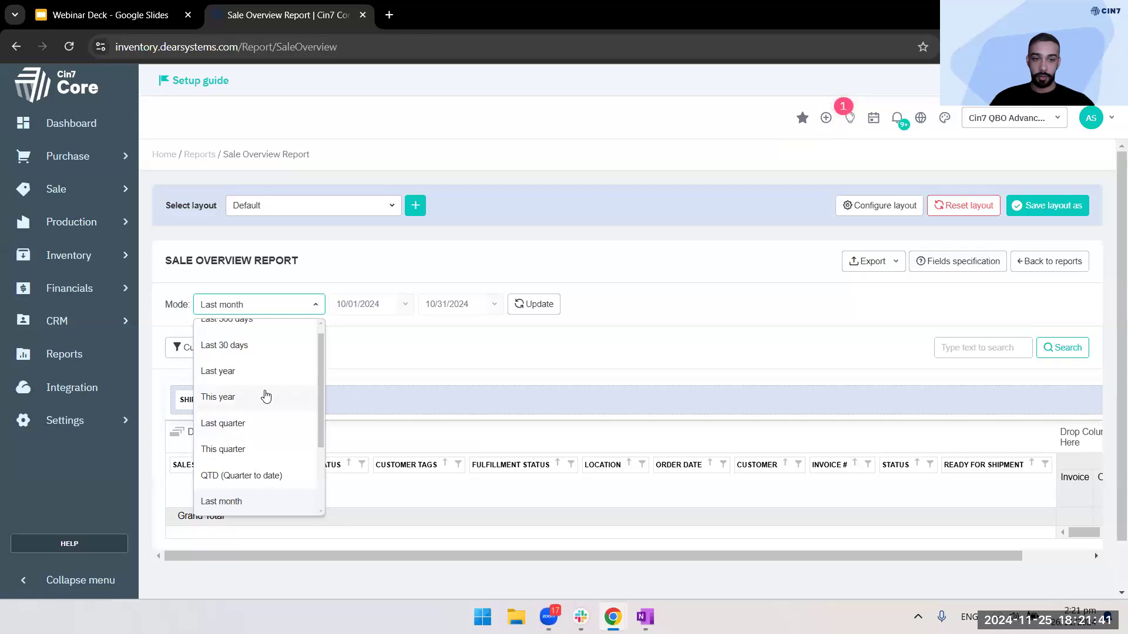
pyautogui.click(266, 397)
pyautogui.click(525, 310)
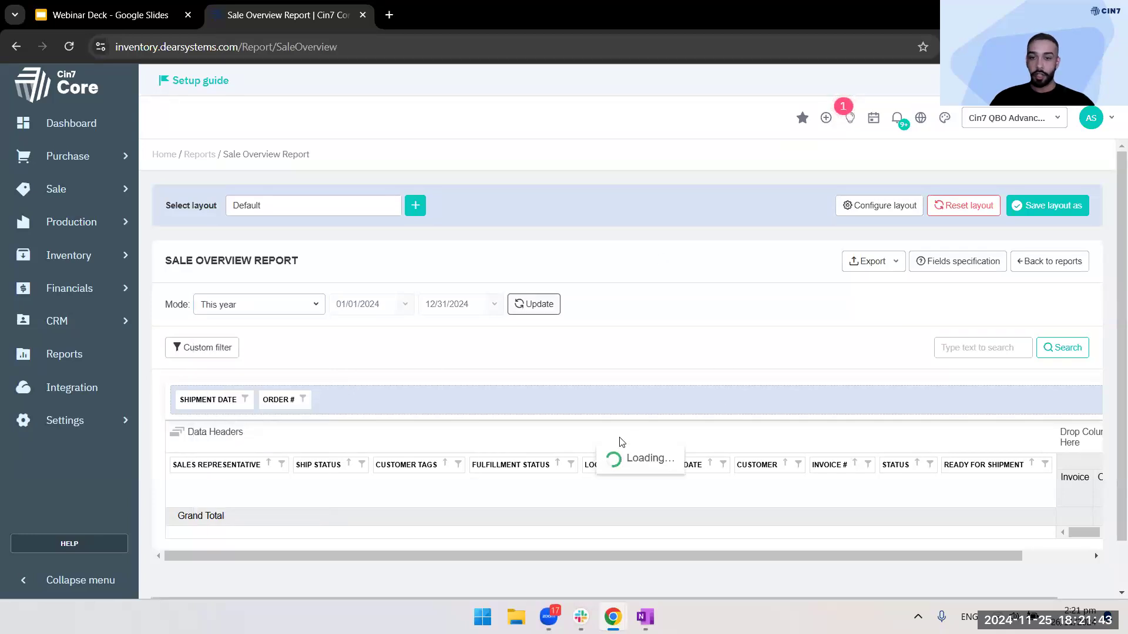
pyautogui.scroll(-2, 290, 352)
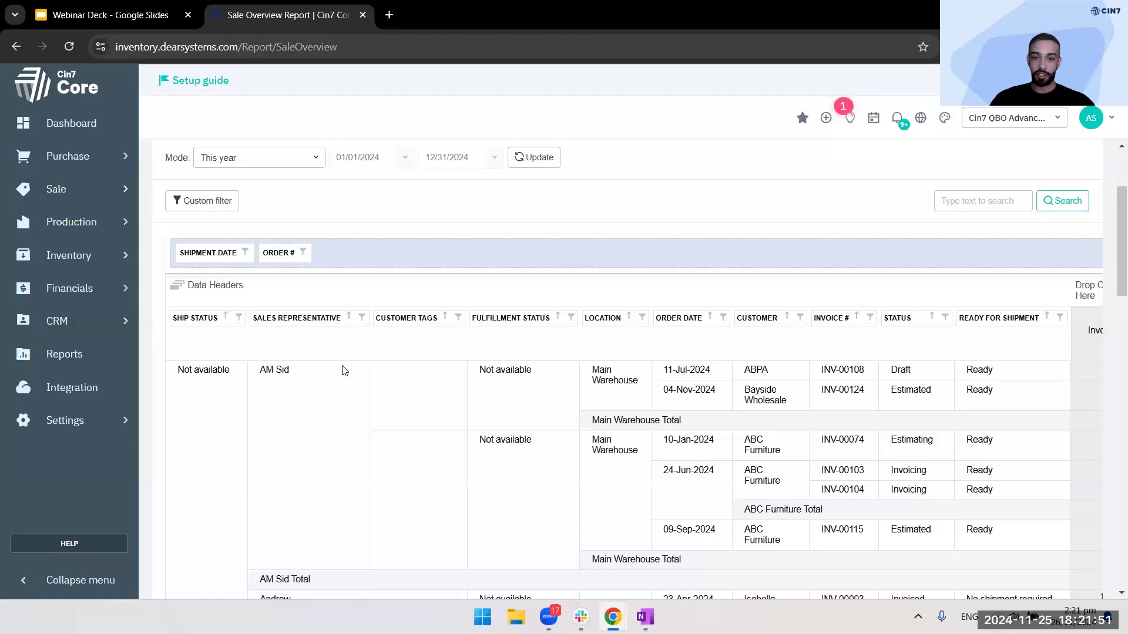
pyautogui.scroll(3, 738, 284)
pyautogui.scroll(-3, 834, 468)
pyautogui.scroll(1, 549, 348)
pyautogui.scroll(2, 549, 348)
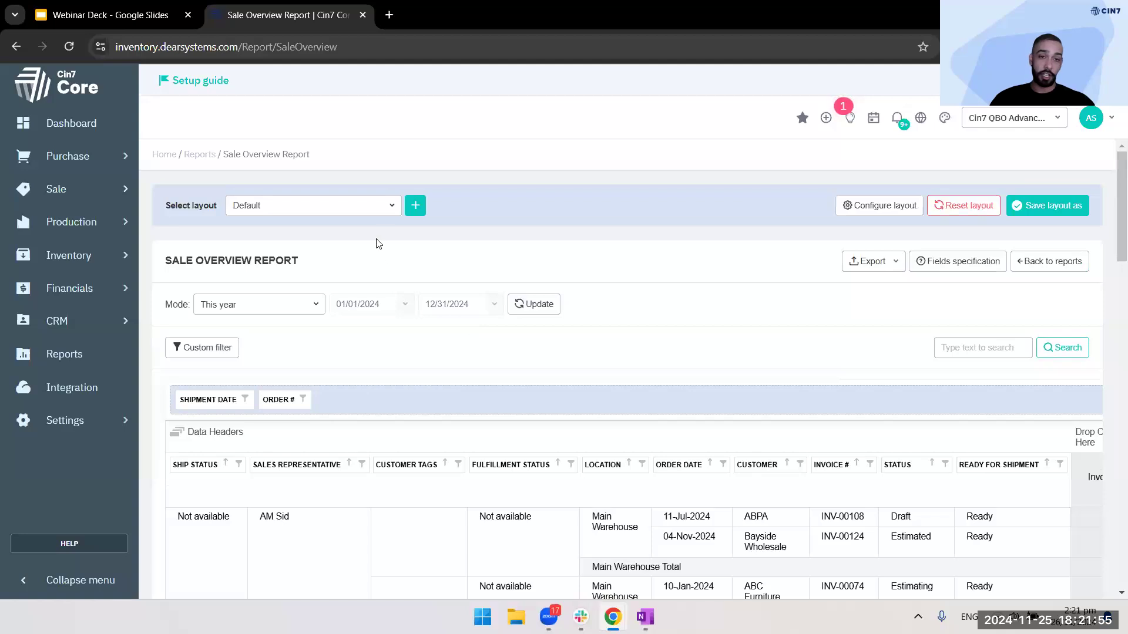
# Check the report's available layouts and read through the descriptions in its fields specification
pyautogui.click(389, 210)
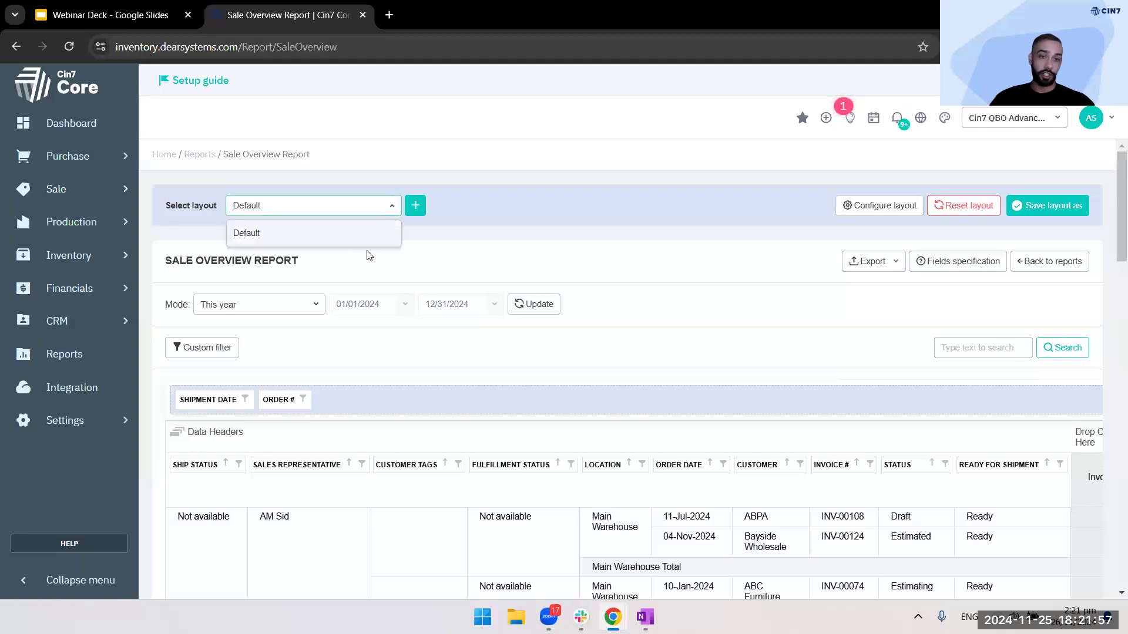
pyautogui.click(652, 292)
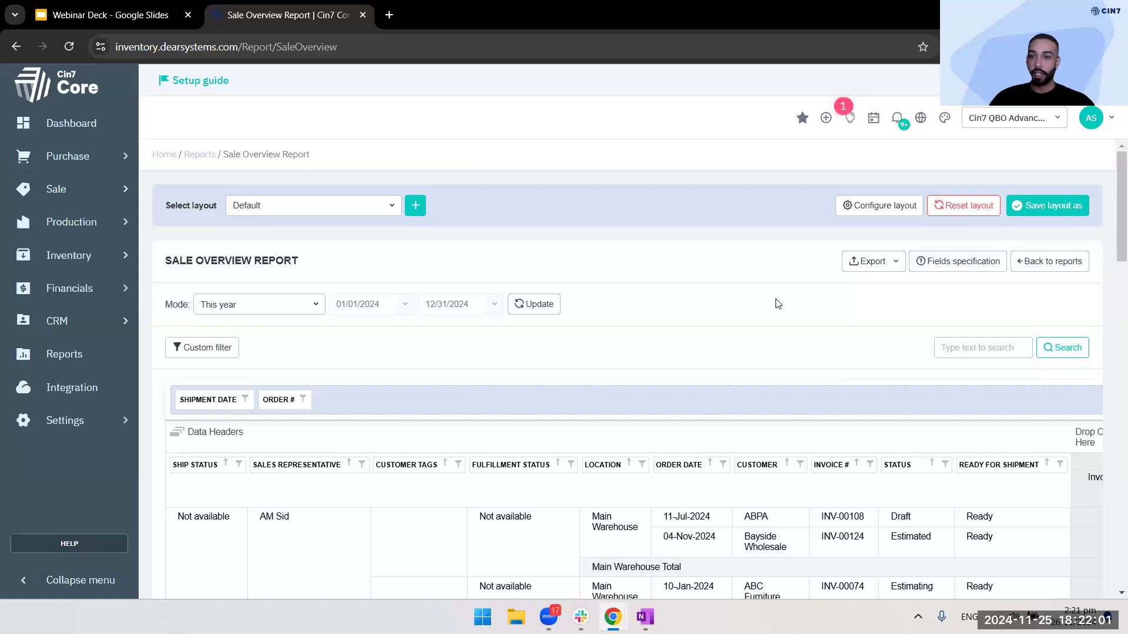
pyautogui.click(955, 266)
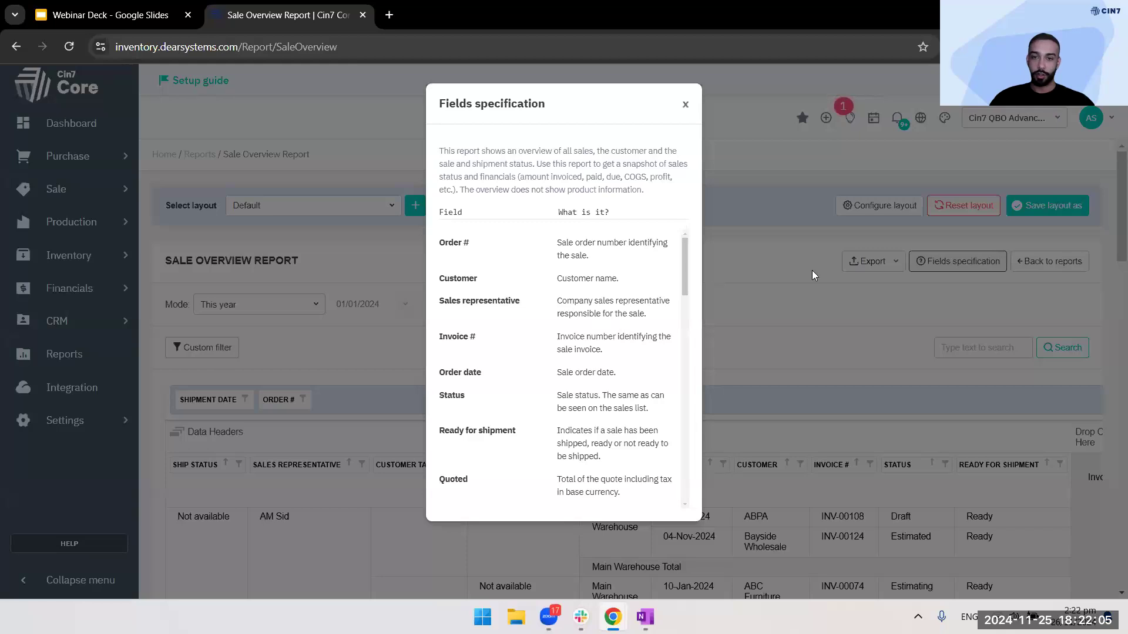
pyautogui.scroll(-4, 679, 293)
pyautogui.scroll(-15, 590, 303)
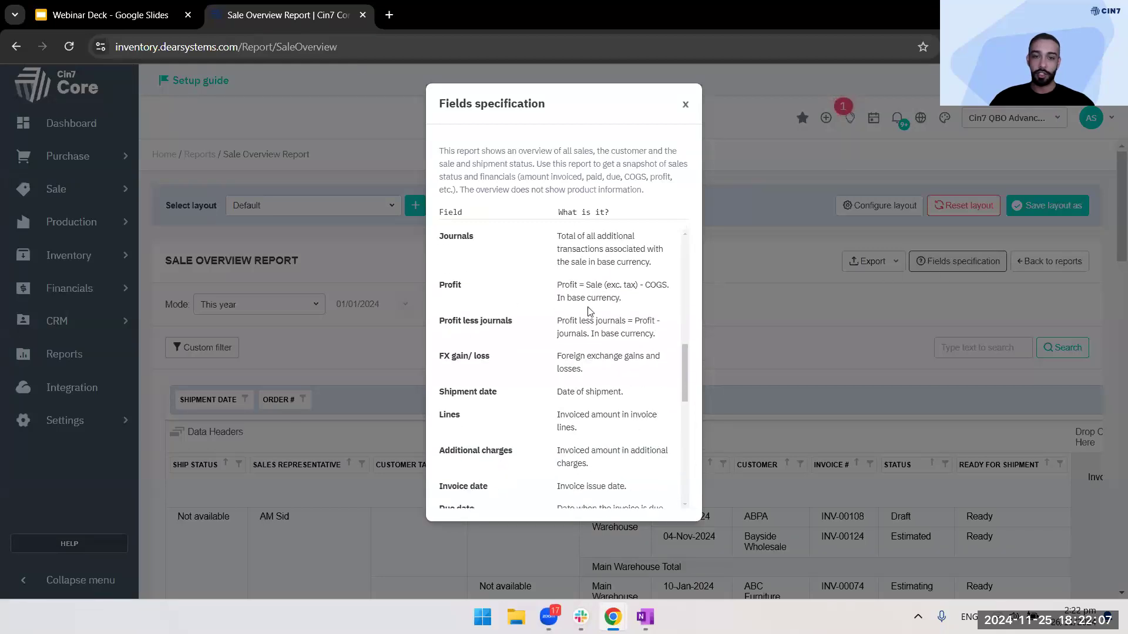
pyautogui.scroll(-1, 575, 401)
pyautogui.scroll(15, 550, 411)
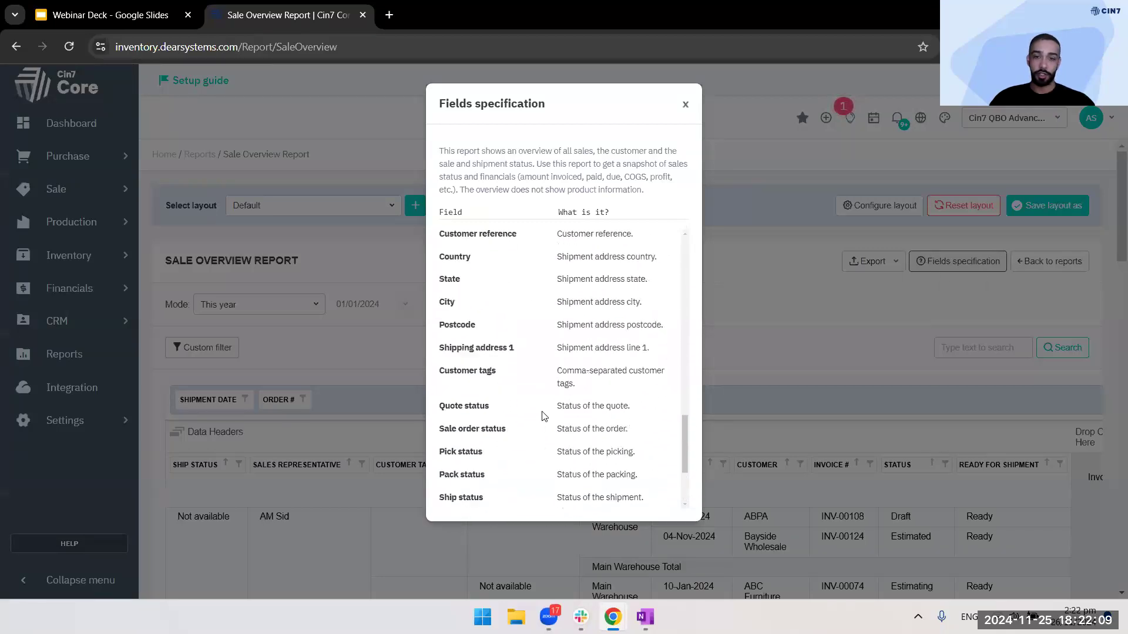
pyautogui.scroll(4, 547, 405)
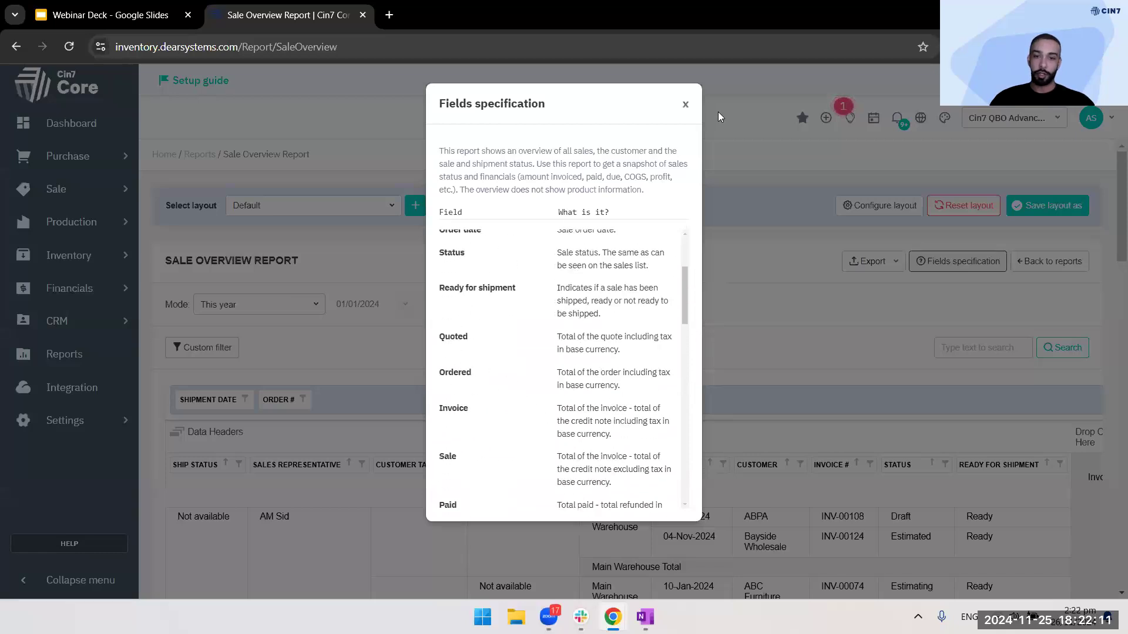
# Close the fields specification and check the export formats offered for the Sale Overview report
pyautogui.click(685, 106)
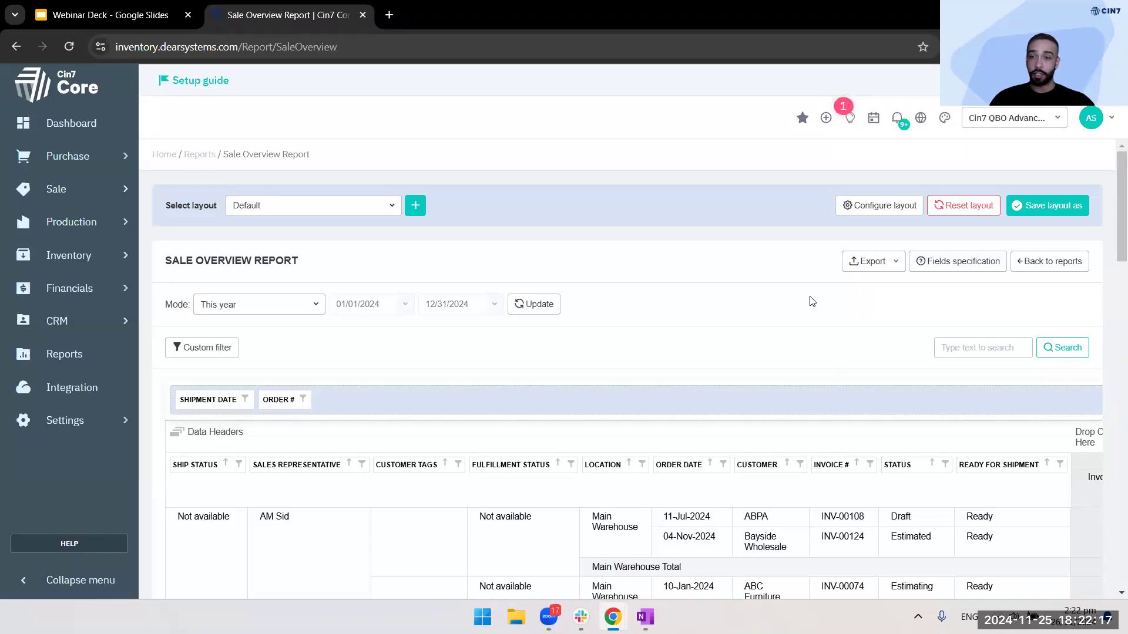
pyautogui.click(868, 265)
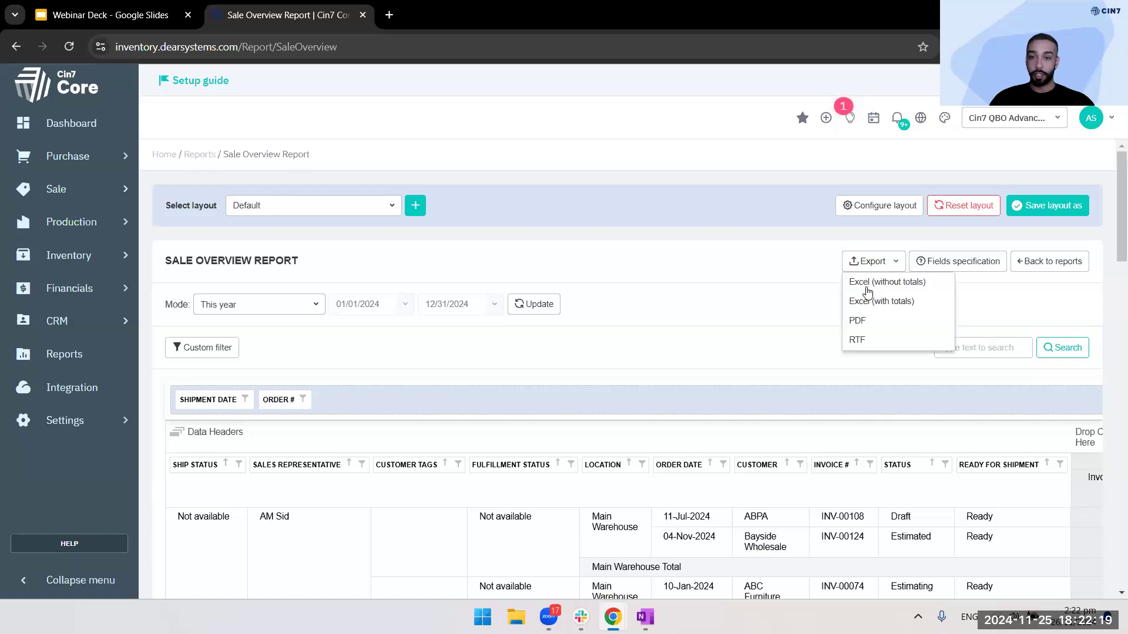
pyautogui.click(779, 298)
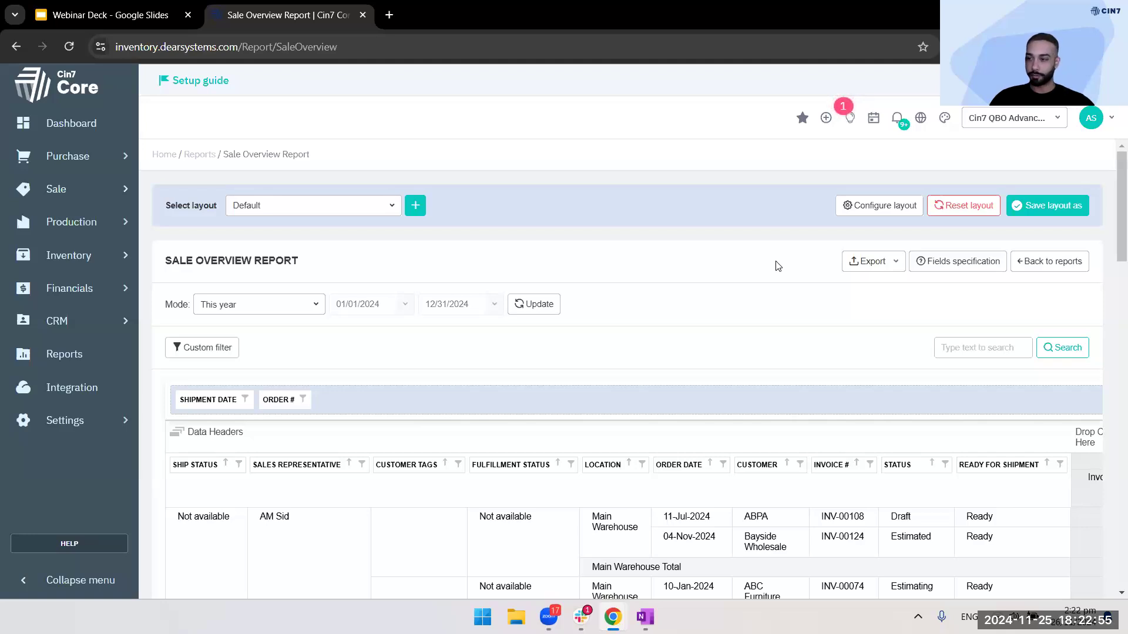
# Open the integrations catalogue and view its Accounting, eCommerce, B2B and POS categories
pyautogui.click(80, 386)
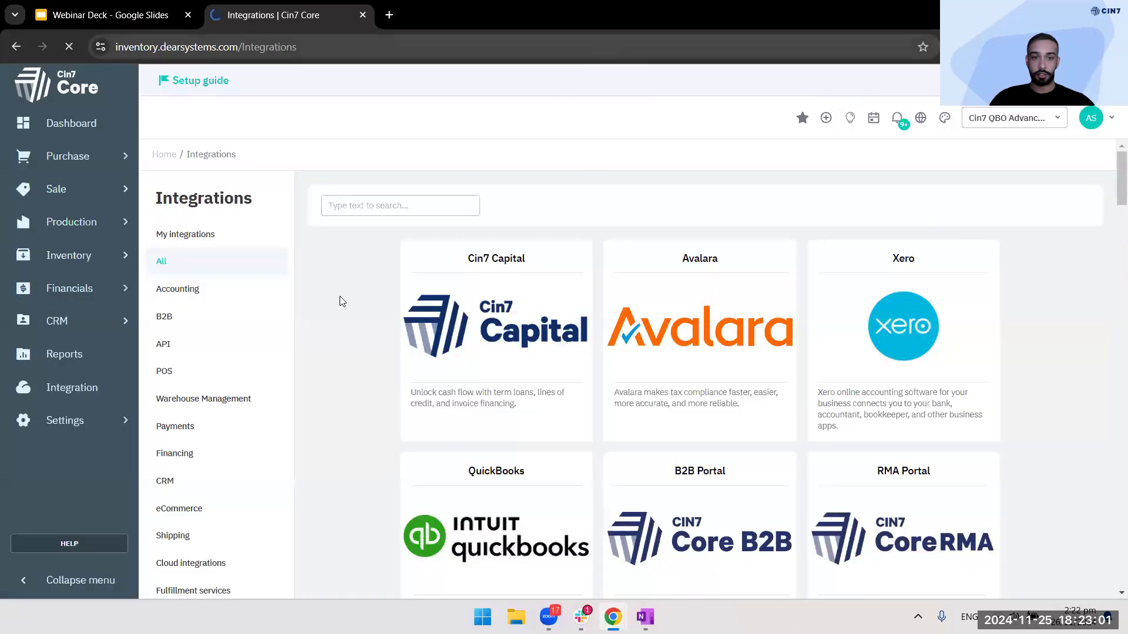
pyautogui.click(194, 289)
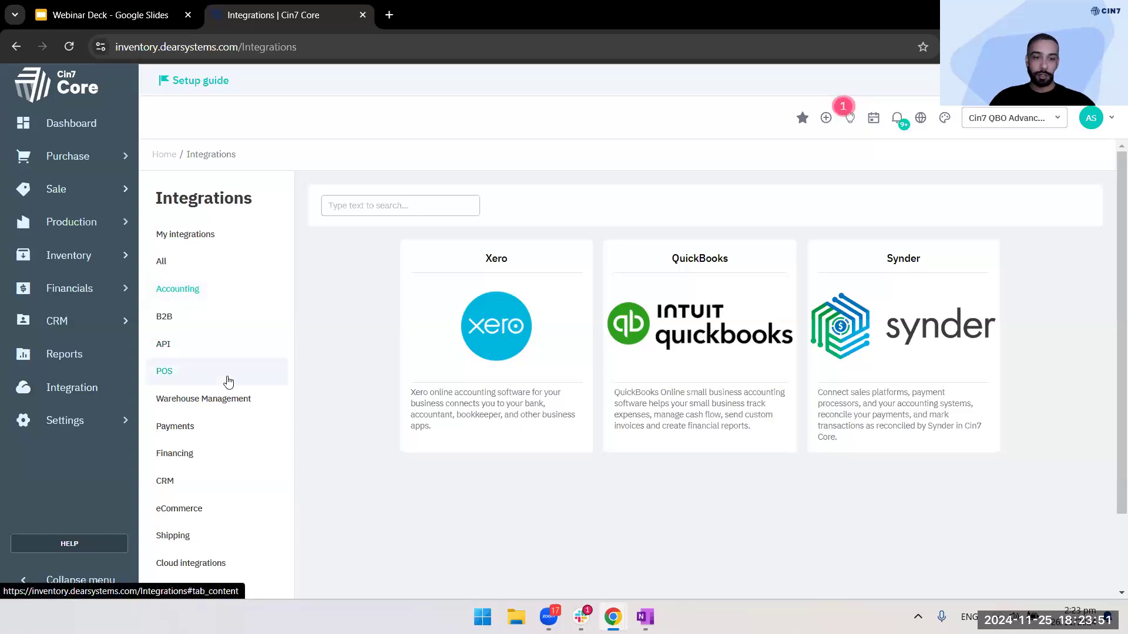
pyautogui.click(219, 509)
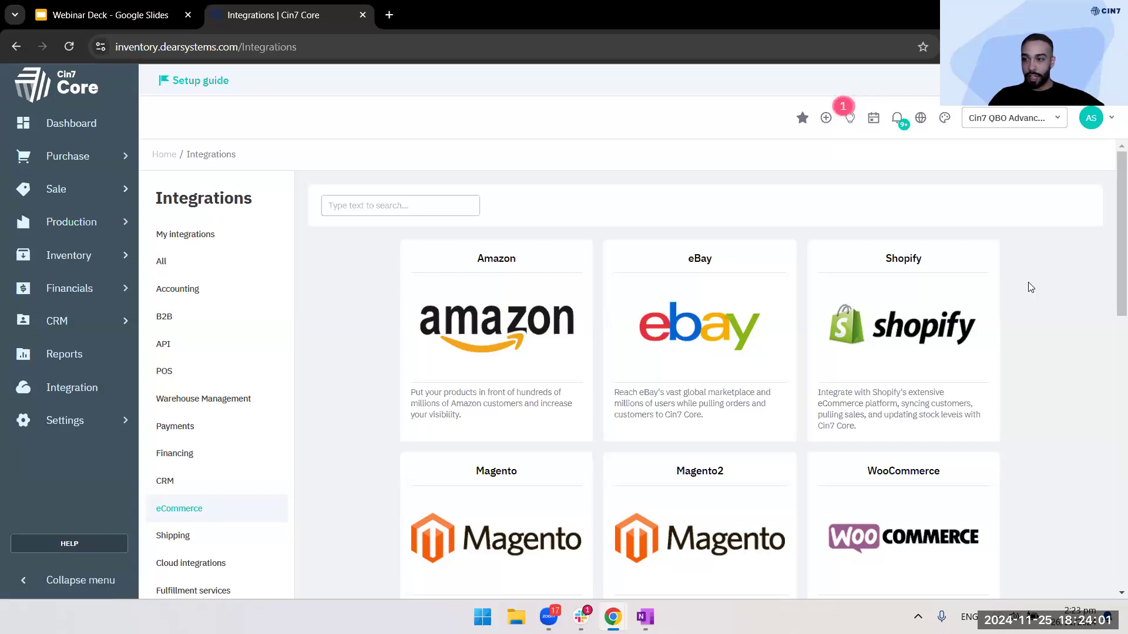
pyautogui.click(165, 317)
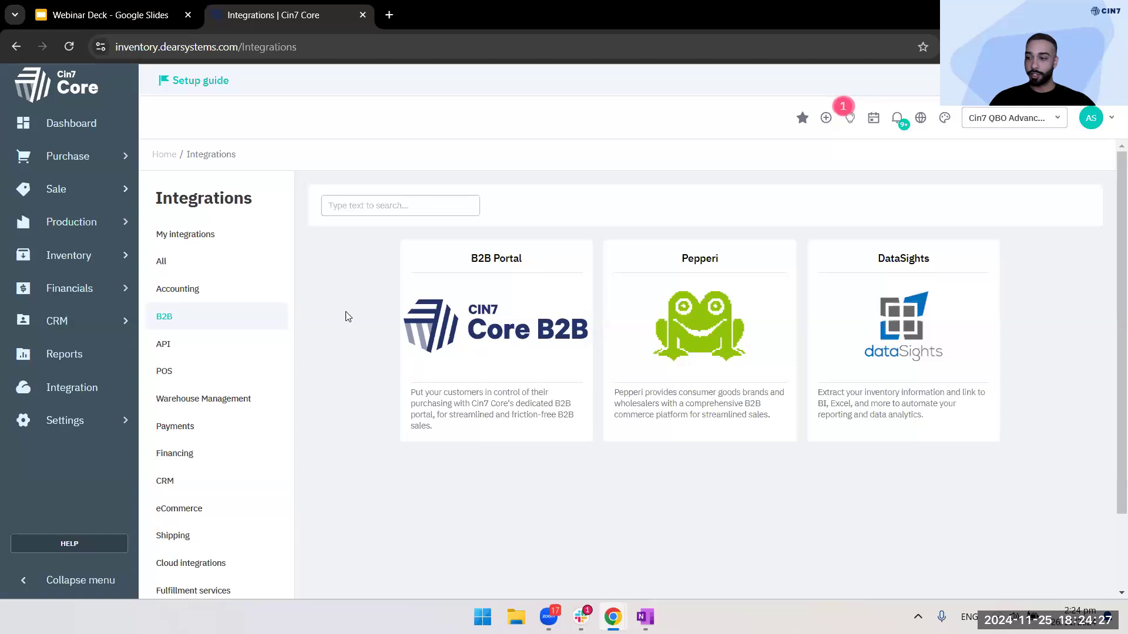
pyautogui.click(247, 371)
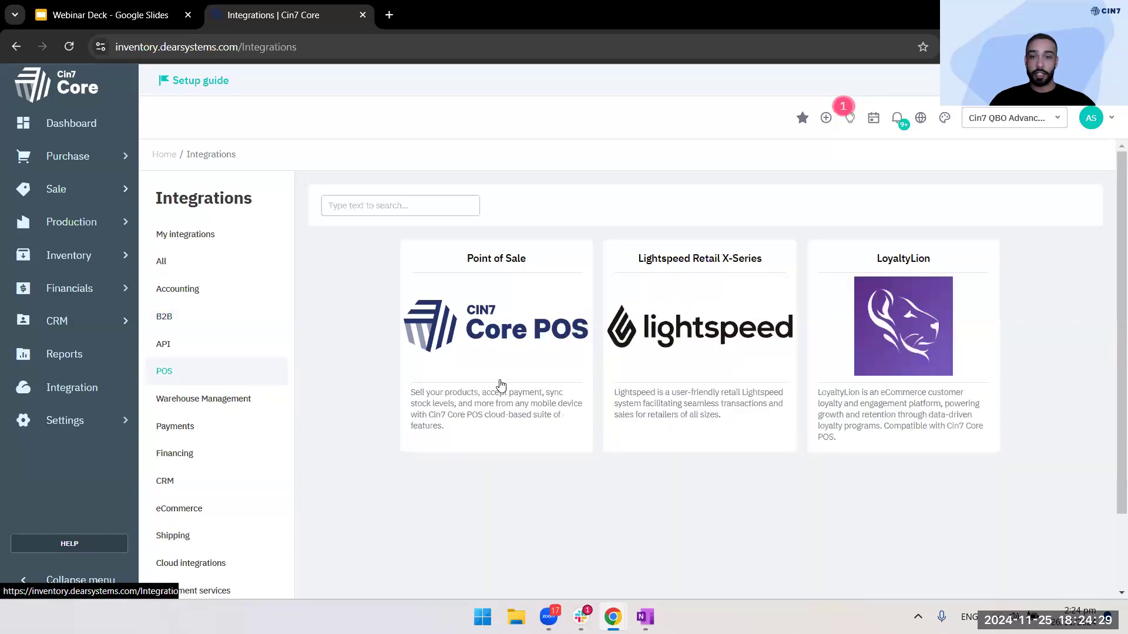